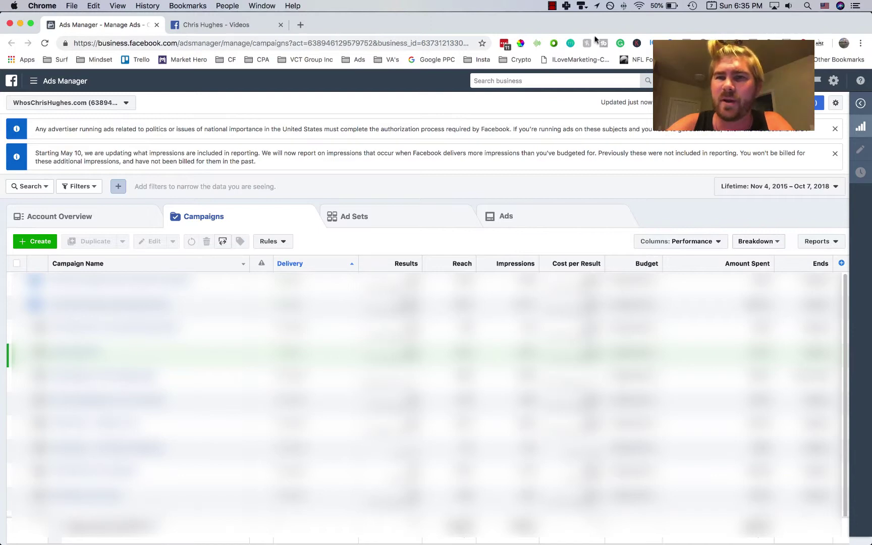
Start a new campaign with the green Create button on the Campaigns tab
left_click(553, 6)
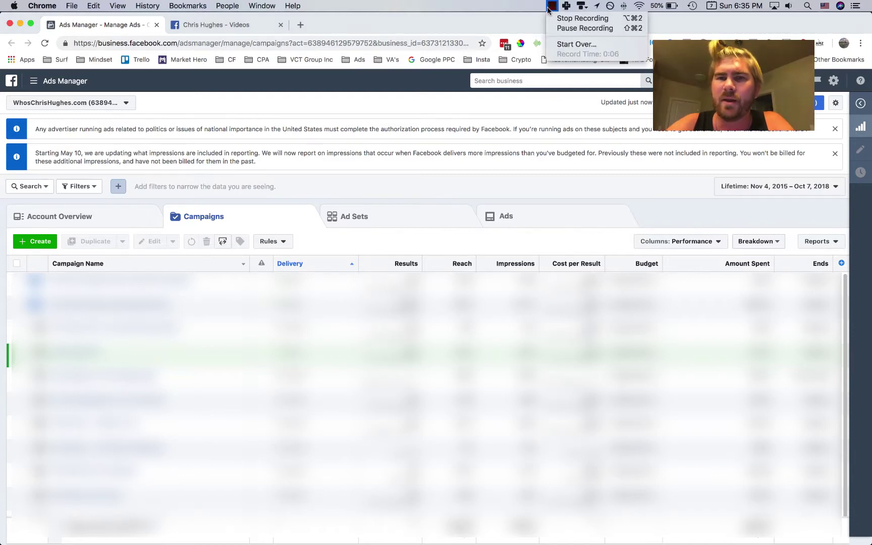
left_click(496, 16)
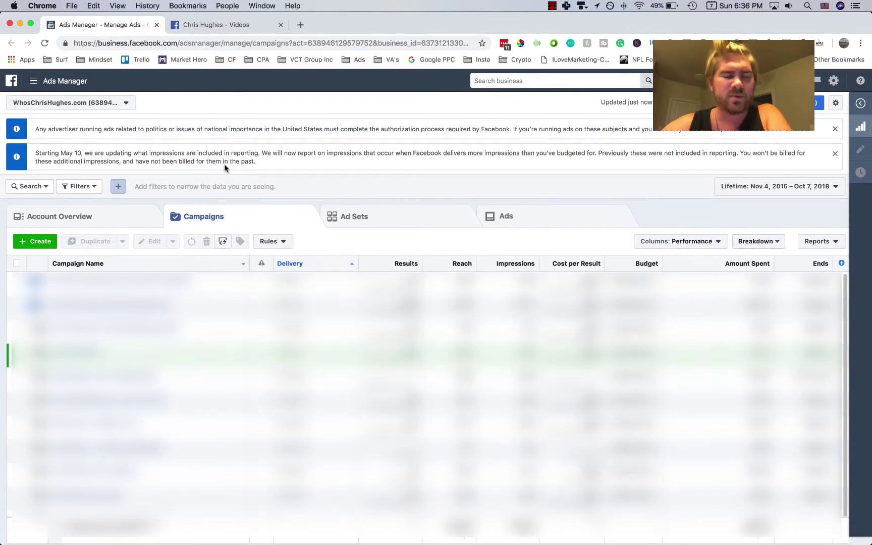
left_click(43, 243)
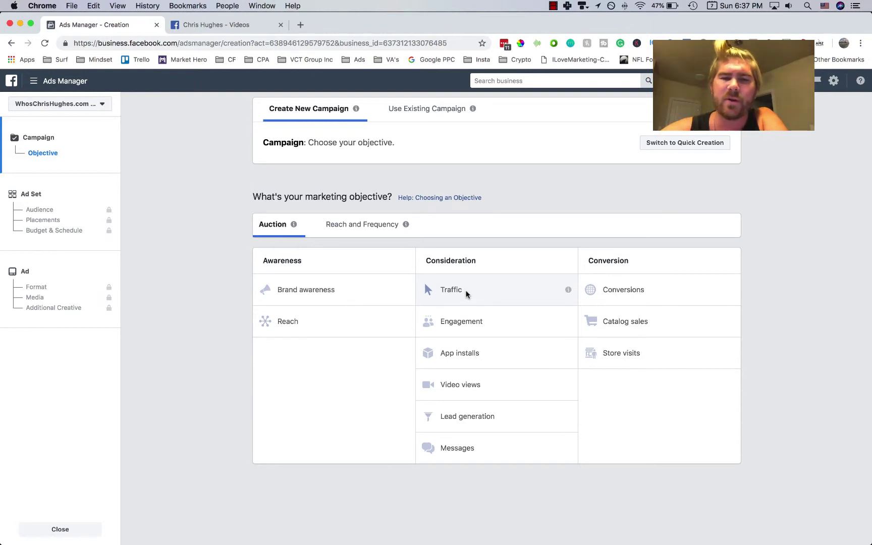
Select Engagement under Consideration as the campaign objective
left_click(461, 326)
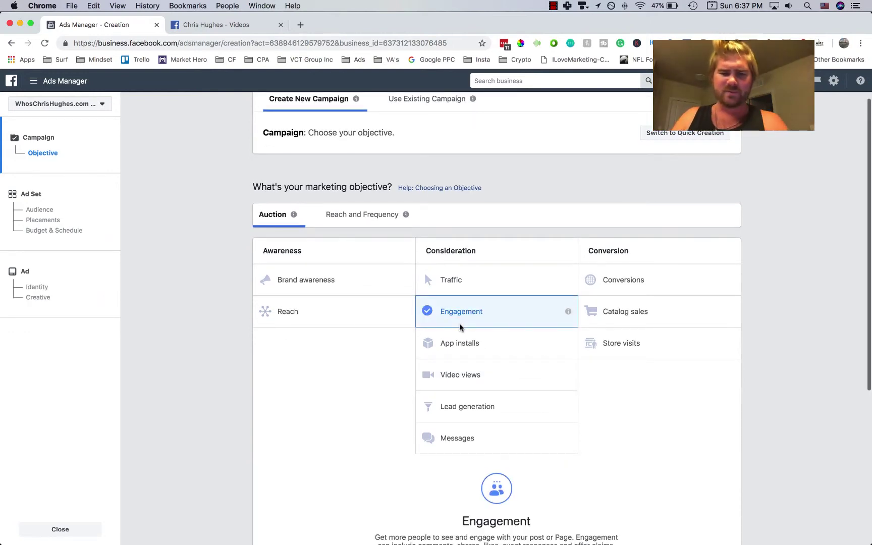
Replace the default campaign name with 'PPE WCH -'
scroll(459, 323, "down", 5)
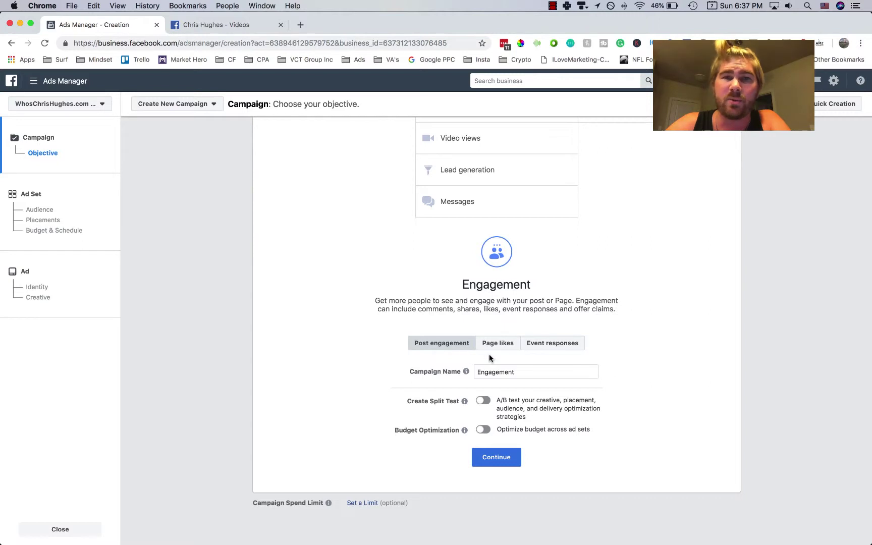
double_click(508, 372)
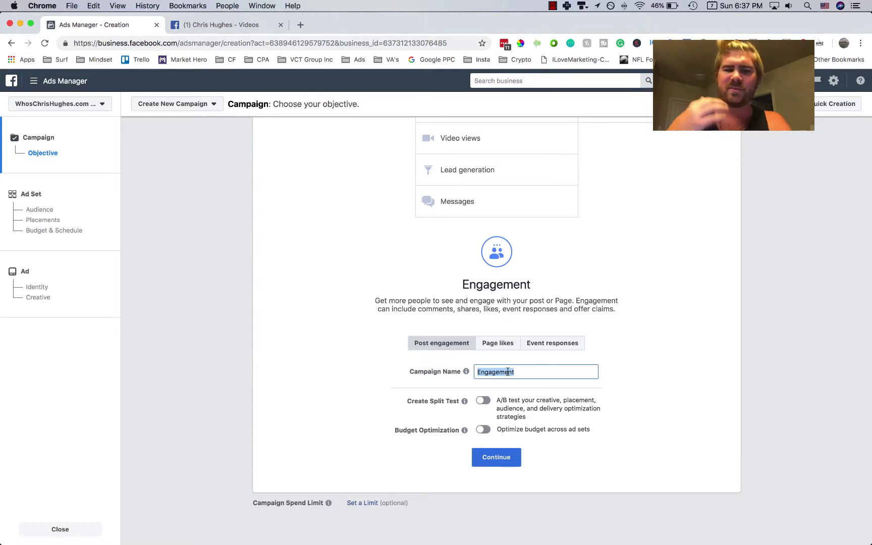
type("PPE")
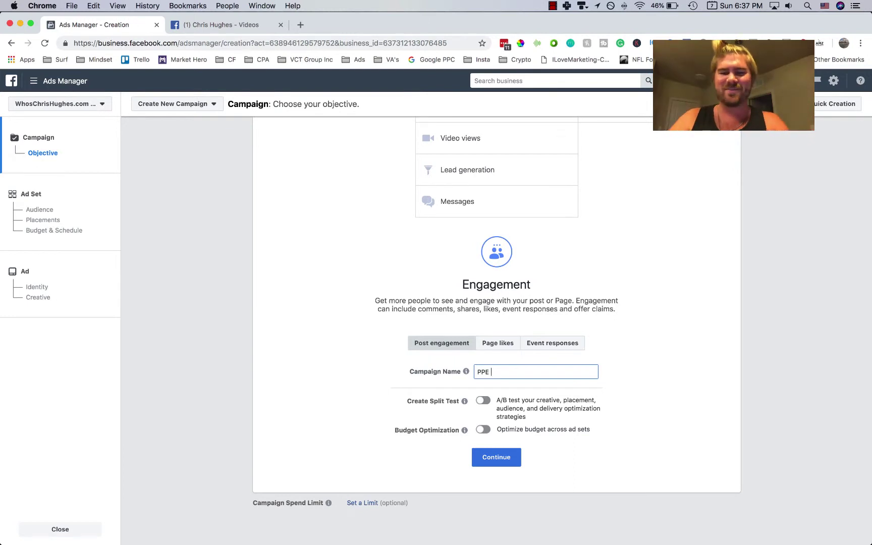
type("WCH ")
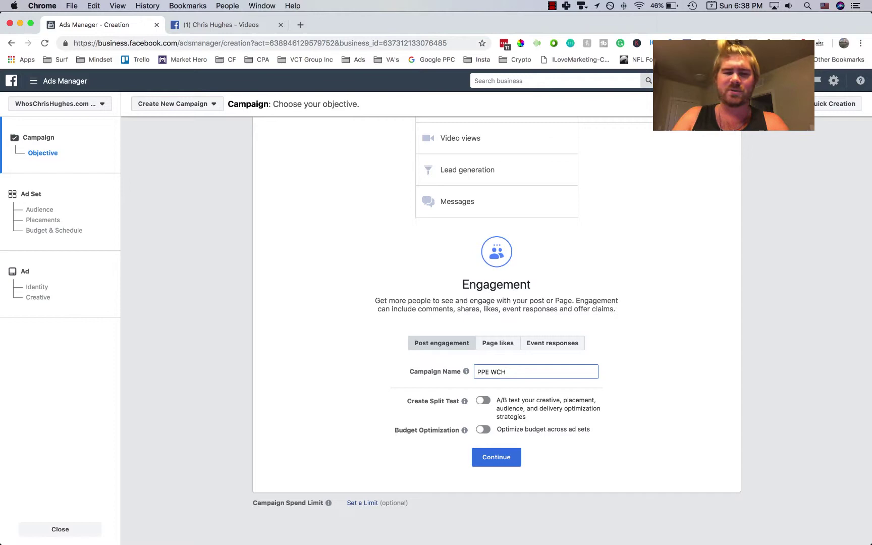
type("-")
key("BackSpace")
key("BackSpace")
type("-")
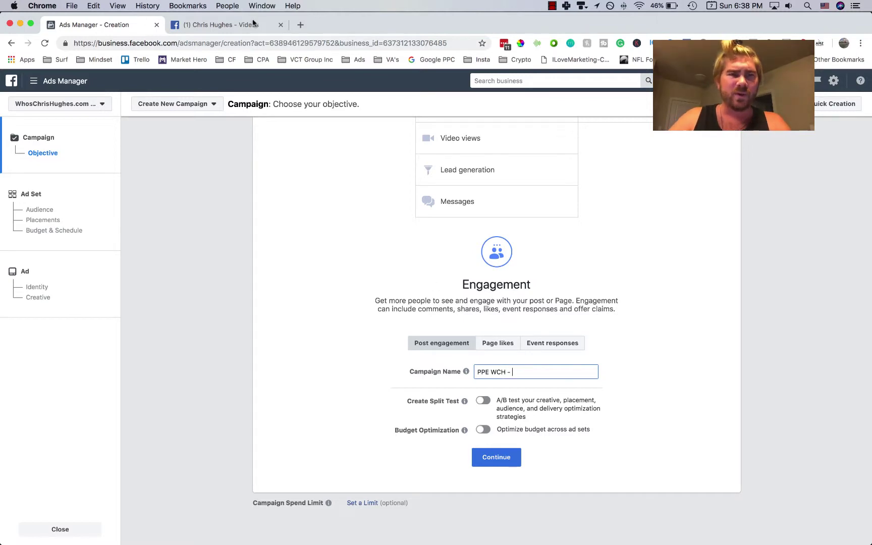
Check the video title, then finish the name with 'Being deliberate about results video'
left_click(232, 25)
scroll(159, 267, "down", 10)
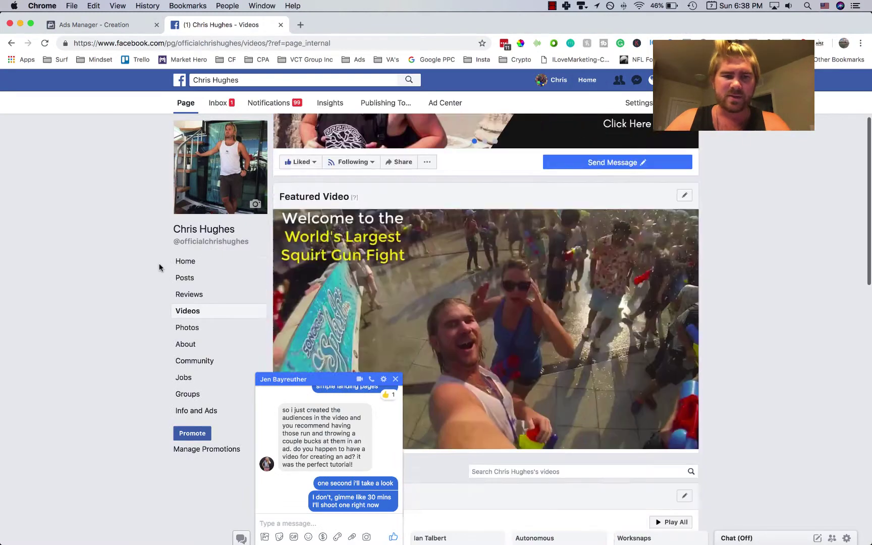
scroll(170, 343, "down", 4)
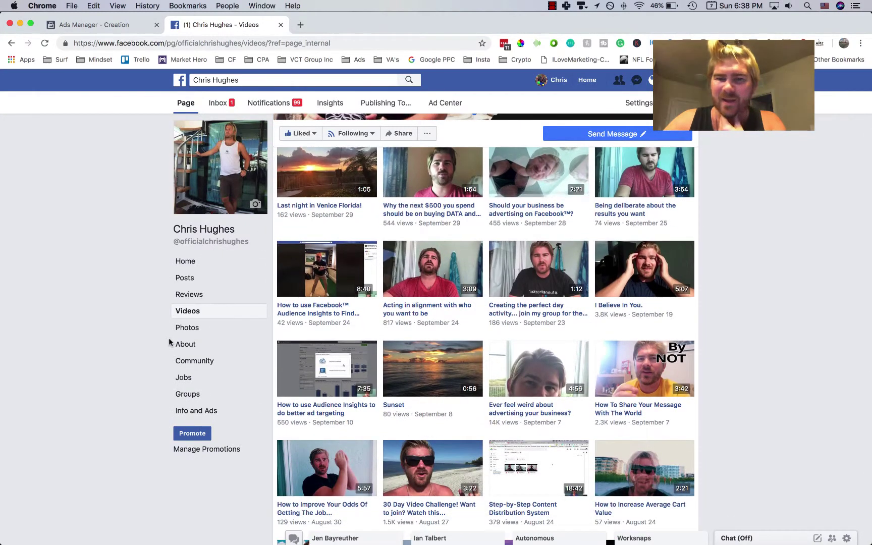
scroll(170, 342, "down", 1)
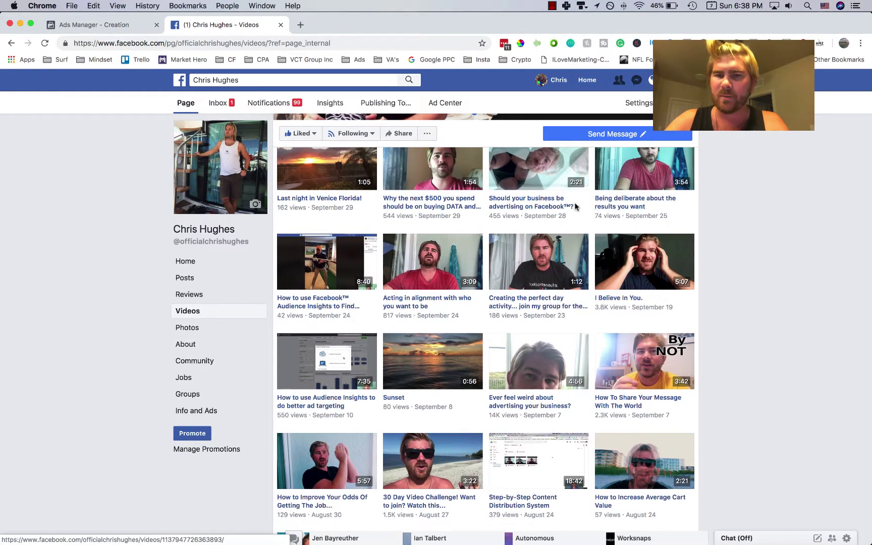
left_click(109, 25)
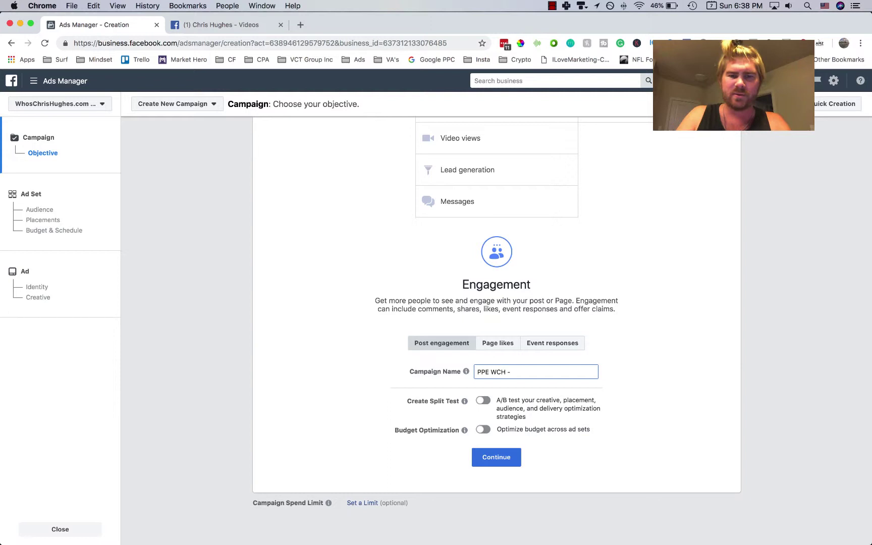
type("BBell")
key("BackSpace")
key("BackSpace")
key("BackSpace")
type("e")
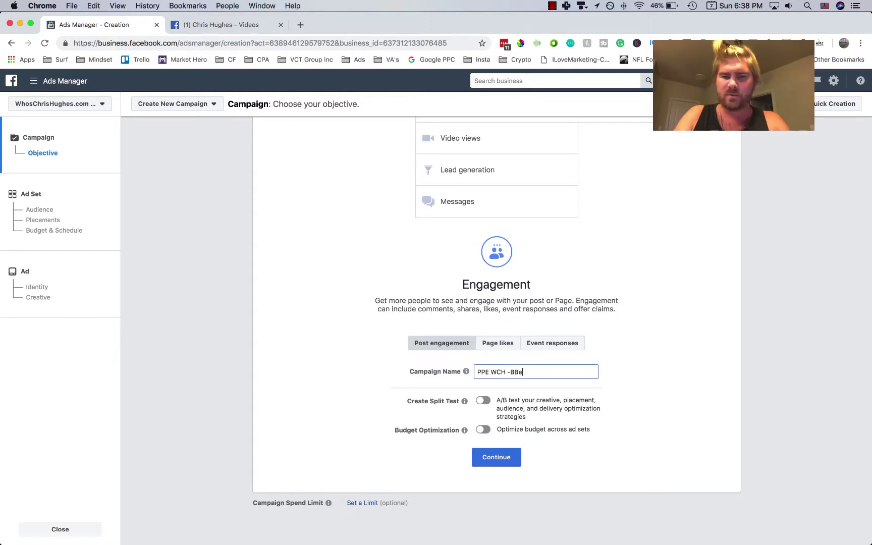
key("BackSpace")
key("BackSpace")
type("eing del")
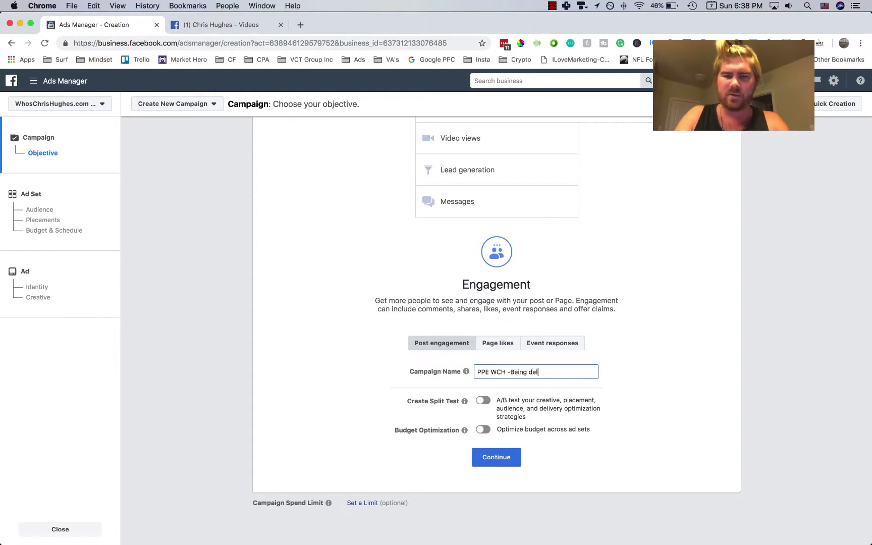
type("iberate abou")
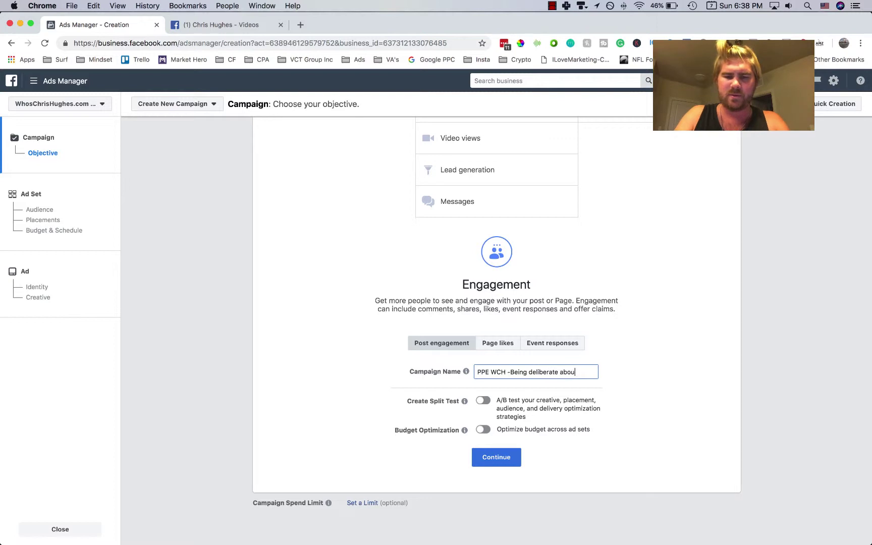
type("t results video")
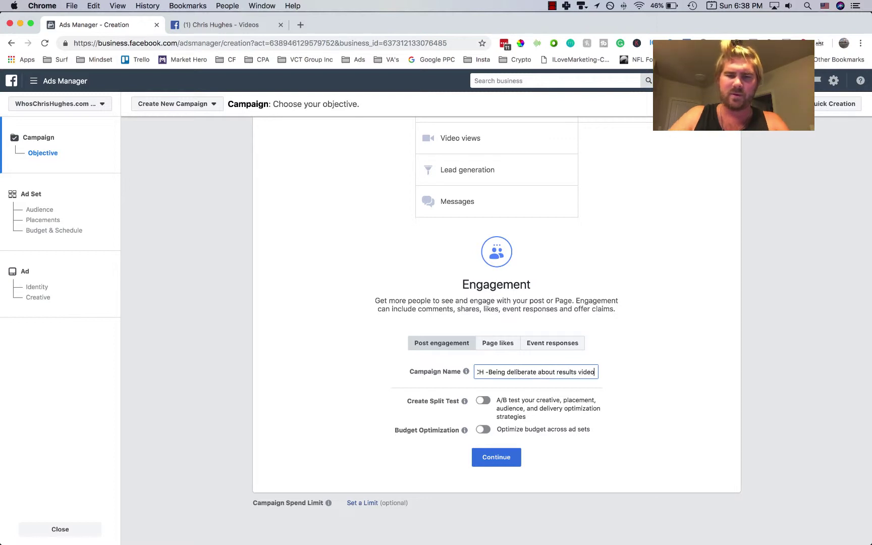
Continue to the ad set and add the Lookalike (US, 1%) - 50% Viewers custom audience
left_click(503, 458)
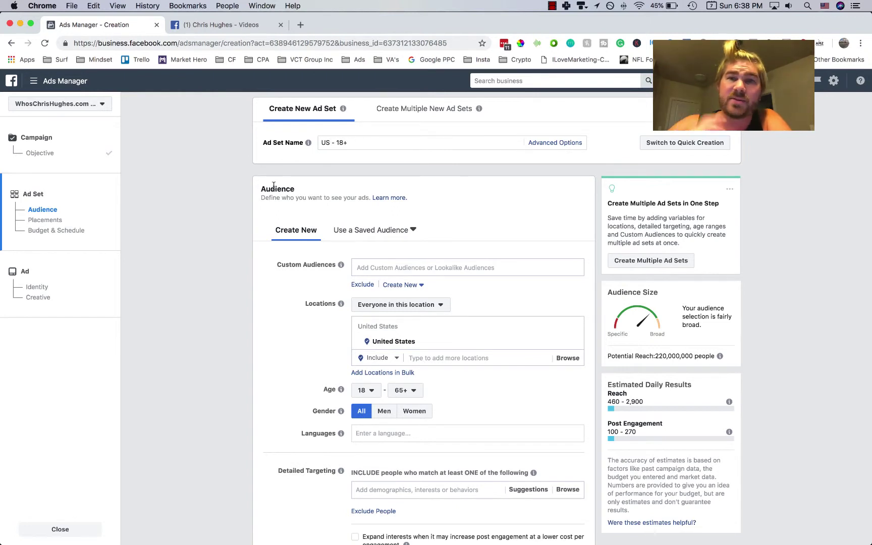
scroll(275, 189, "down", 1)
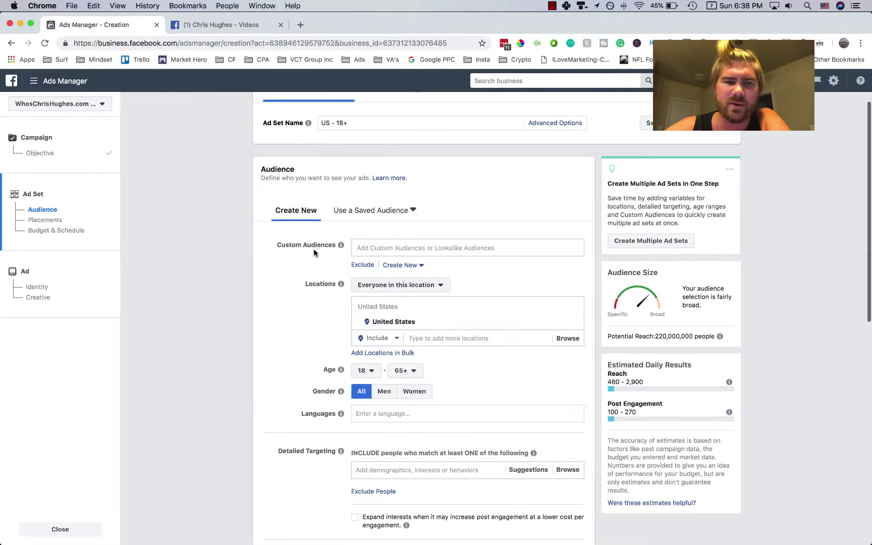
left_click(387, 245)
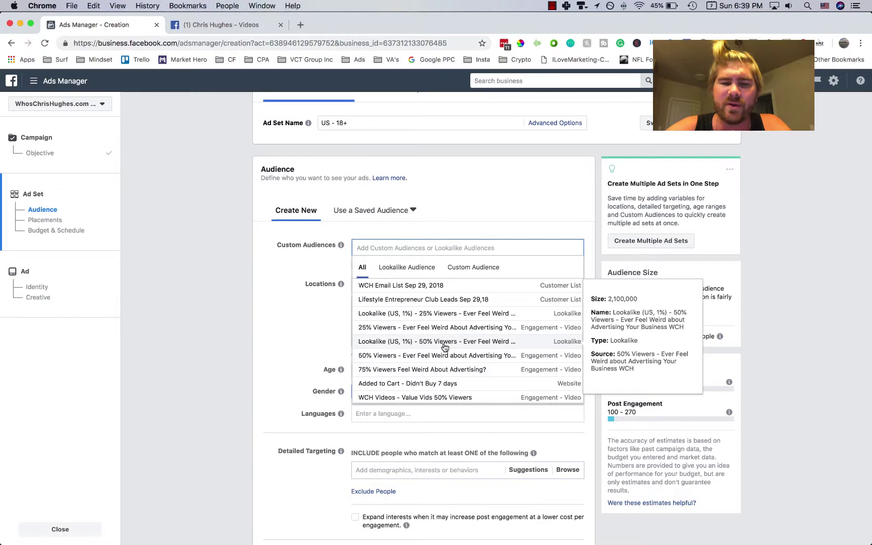
left_click(444, 348)
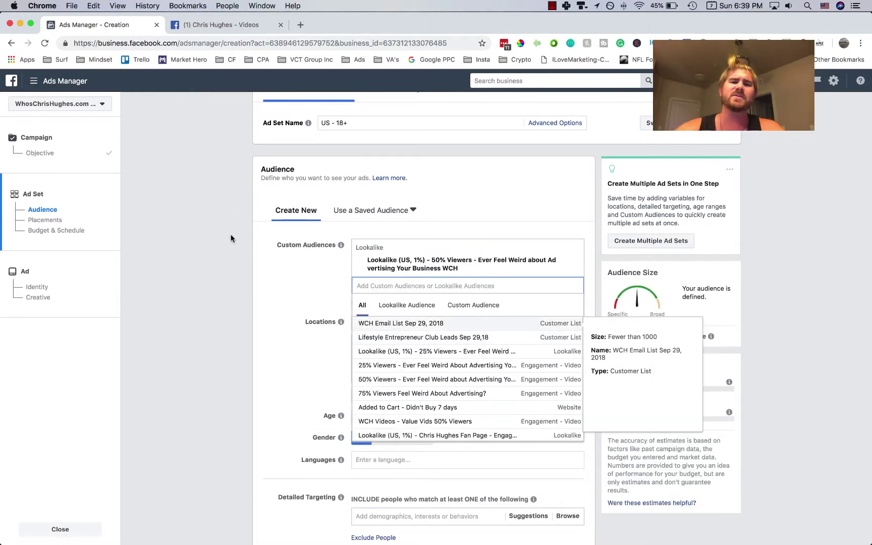
left_click(230, 283)
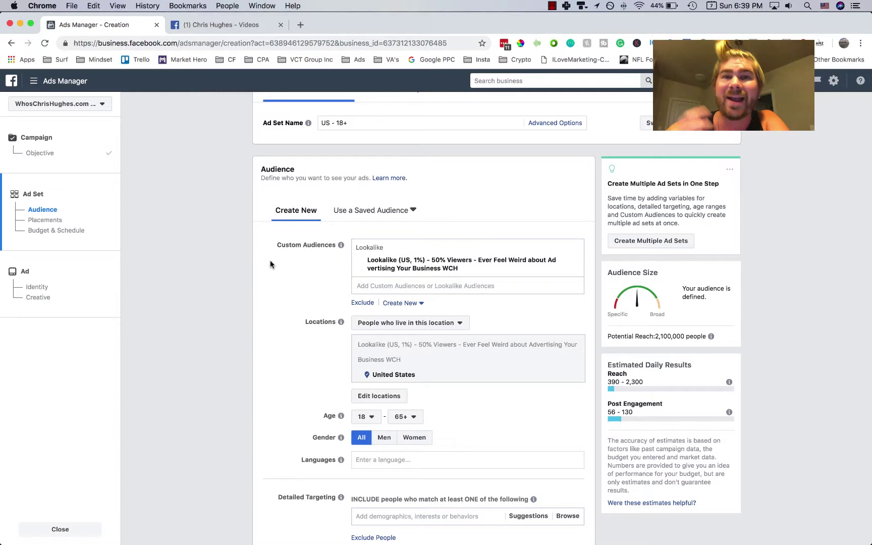
Set the audience age range to 25–64
scroll(270, 262, "down", 1)
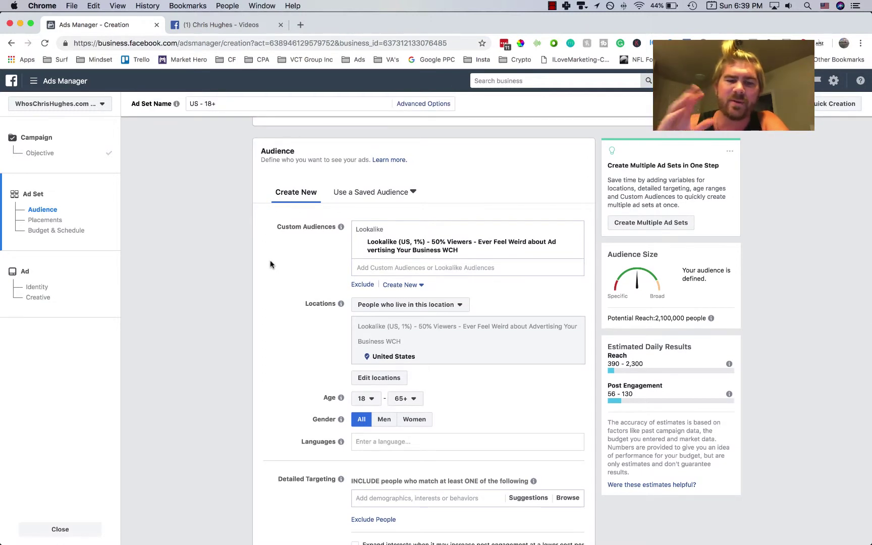
scroll(271, 278, "down", 1)
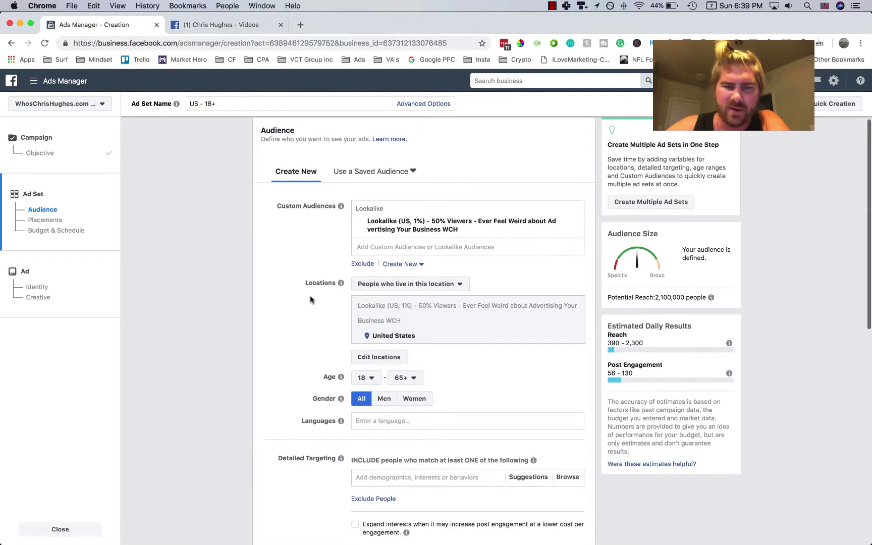
scroll(292, 299, "down", 3)
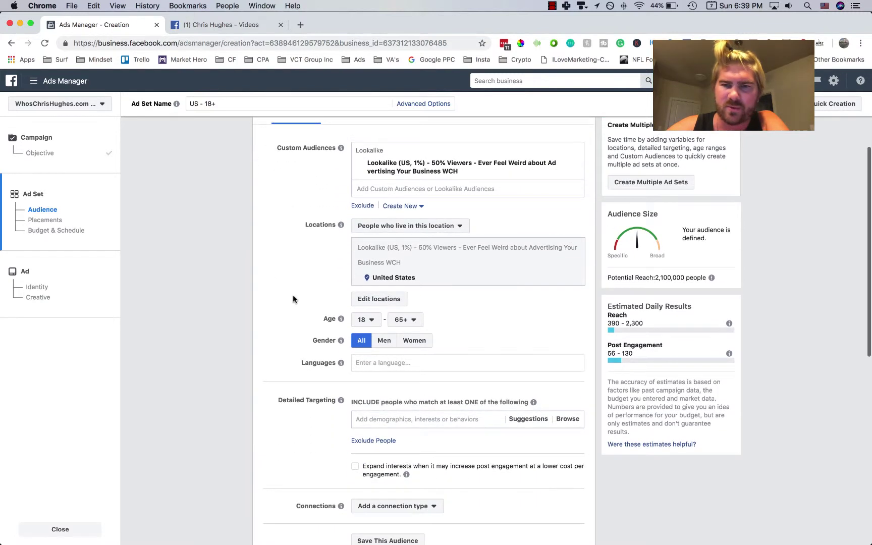
left_click(367, 319)
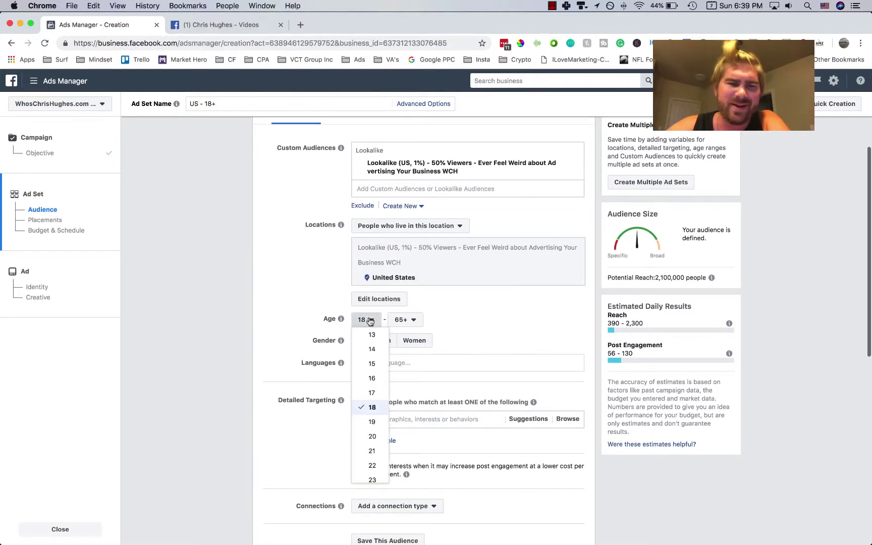
scroll(296, 325, "down", 1)
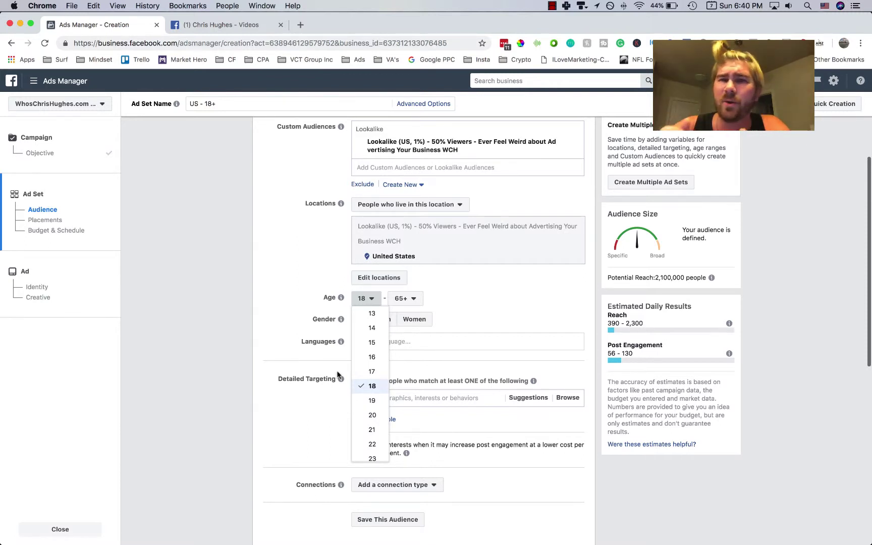
scroll(372, 376, "down", 3)
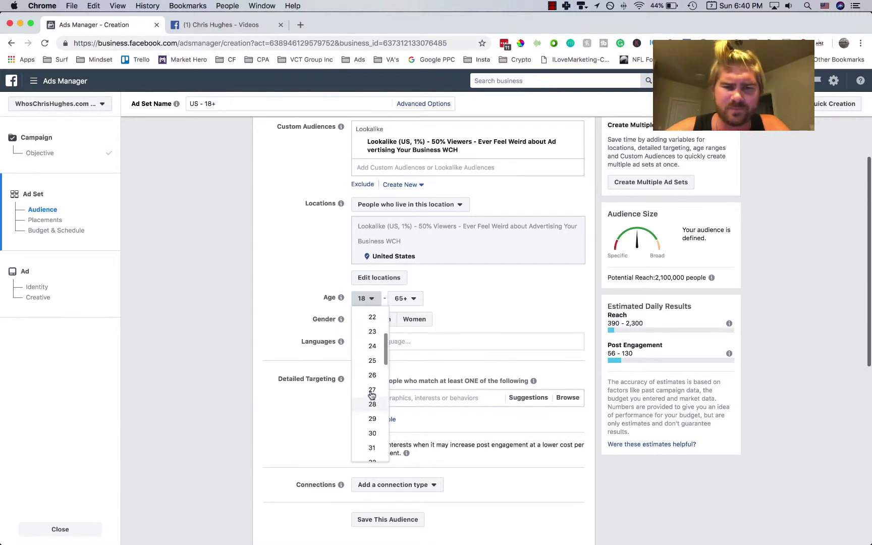
left_click(373, 370)
left_click(407, 298)
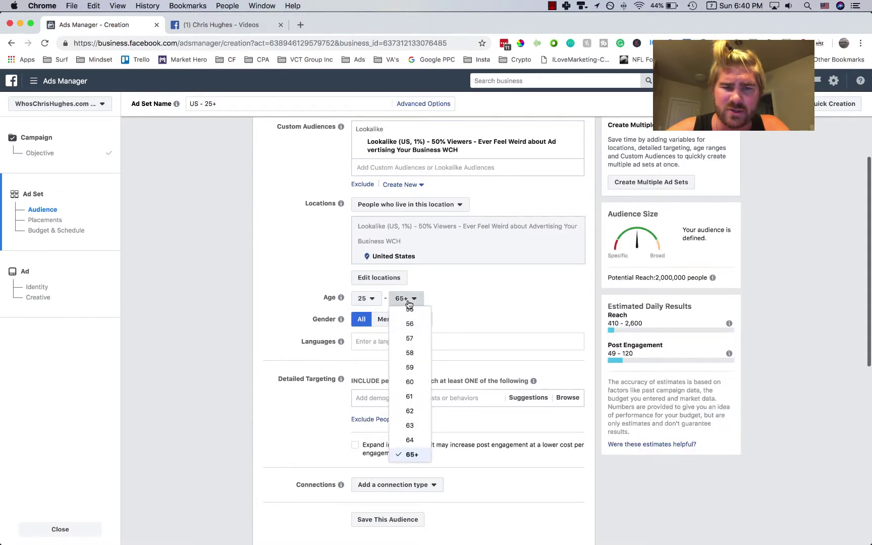
scroll(409, 336, "up", 1)
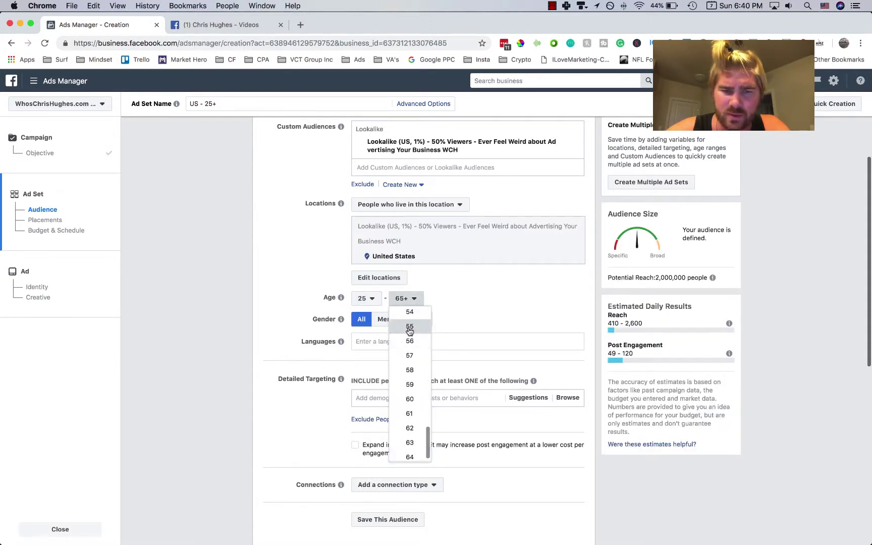
left_click(409, 328)
left_click(405, 299)
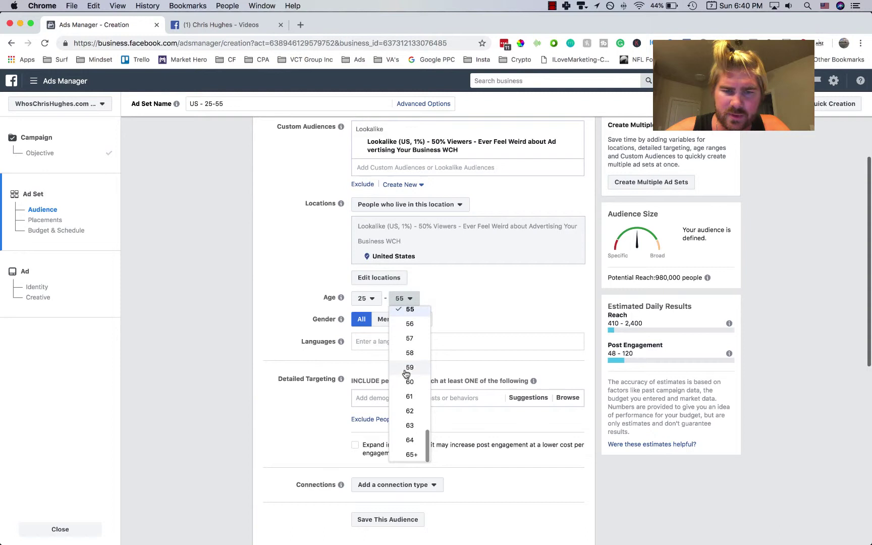
left_click(410, 440)
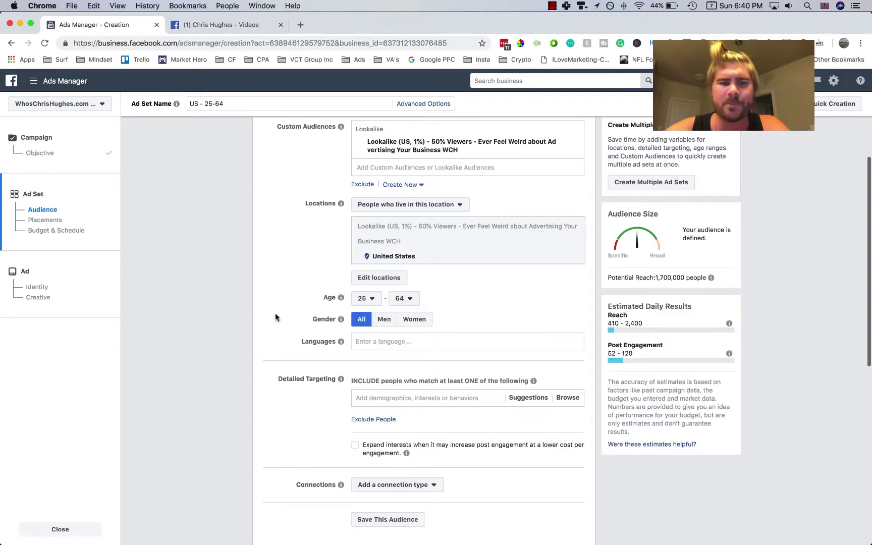
Add English (All) as the audience language
scroll(368, 298, "down", 2)
left_click(419, 273)
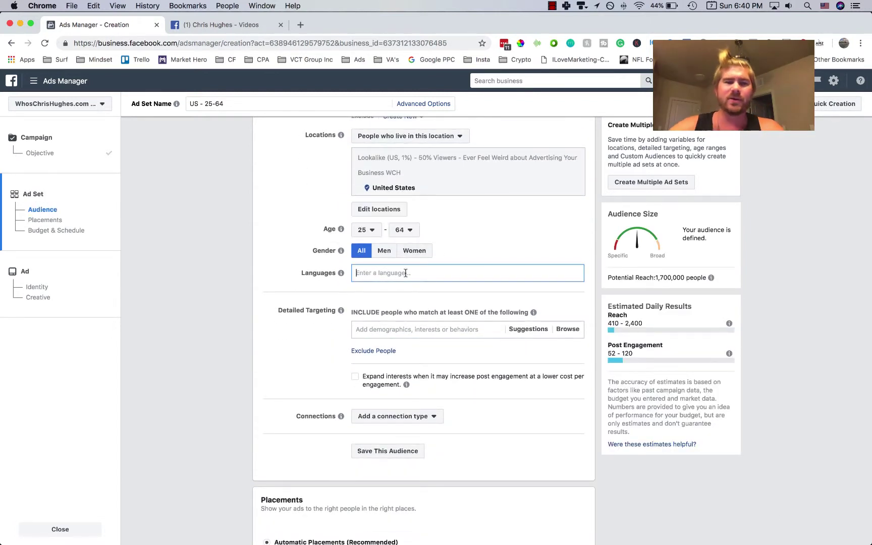
type("English")
key("Return")
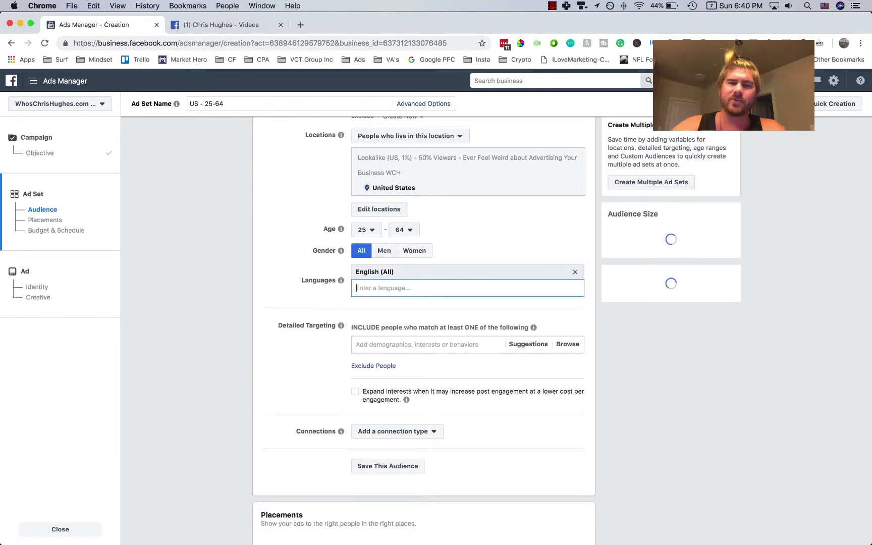
left_click(256, 276)
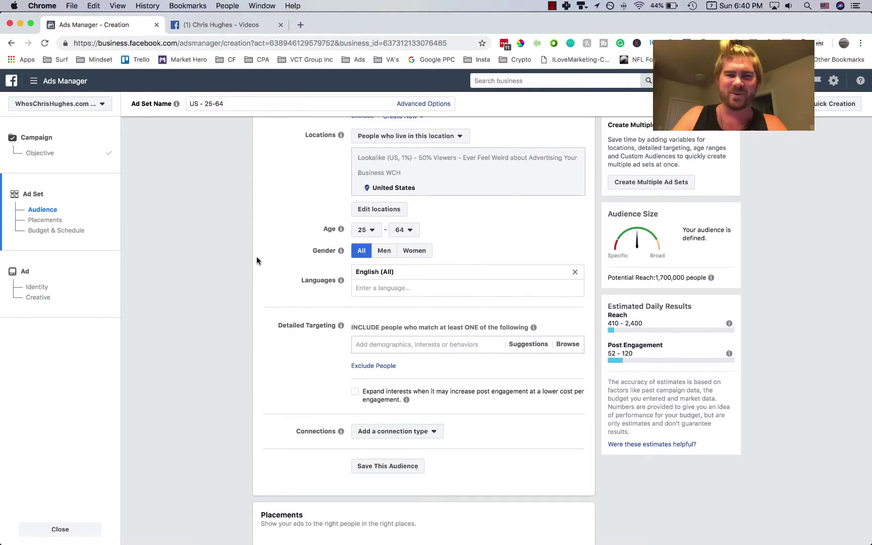
scroll(257, 258, "down", 2)
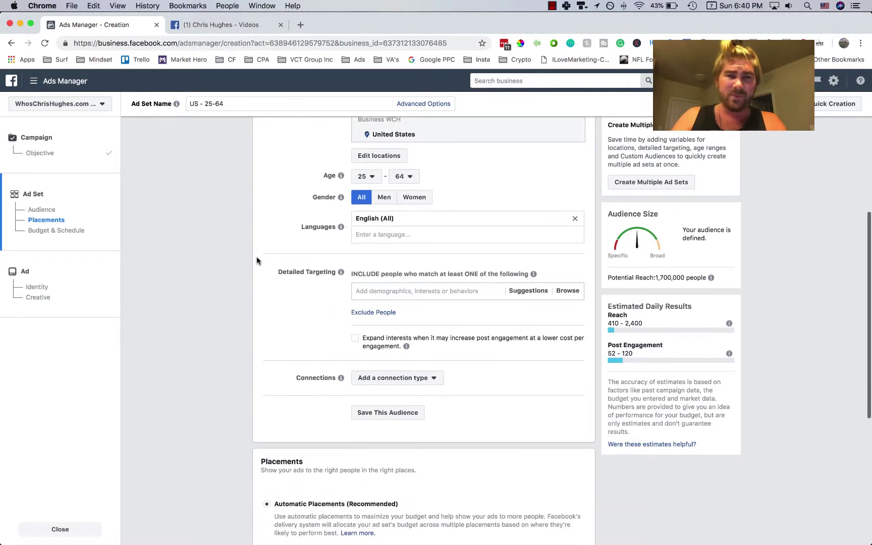
scroll(257, 275, "down", 2)
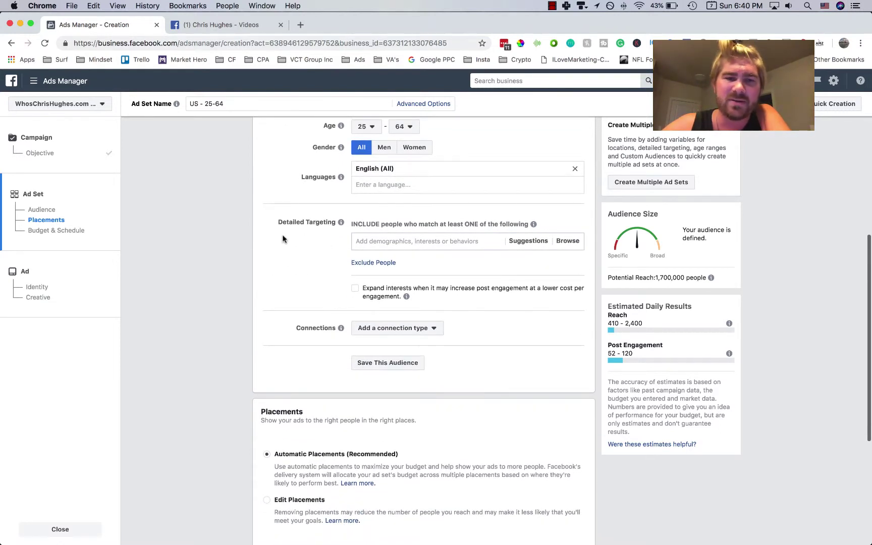
scroll(283, 239, "down", 1)
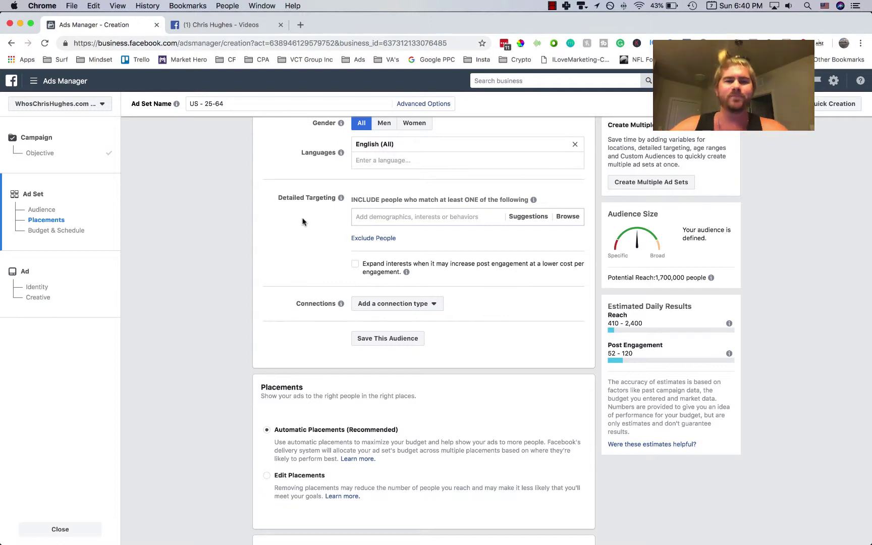
scroll(257, 223, "down", 1)
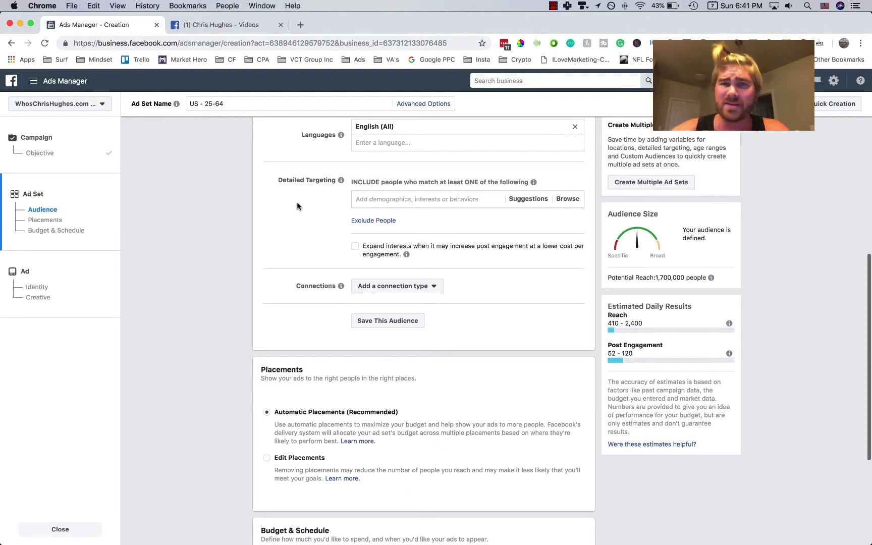
scroll(298, 205, "down", 5)
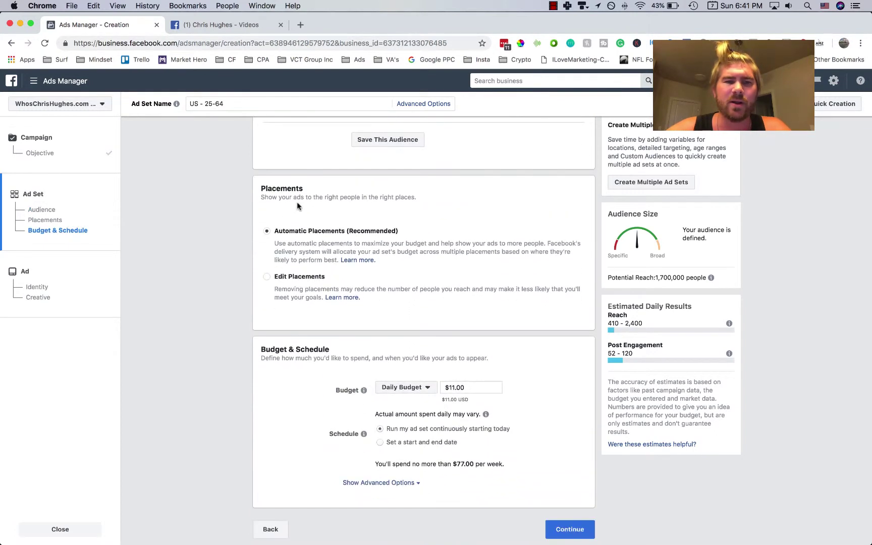
Switch to manual placements and restrict device types to mobile only
left_click(268, 278)
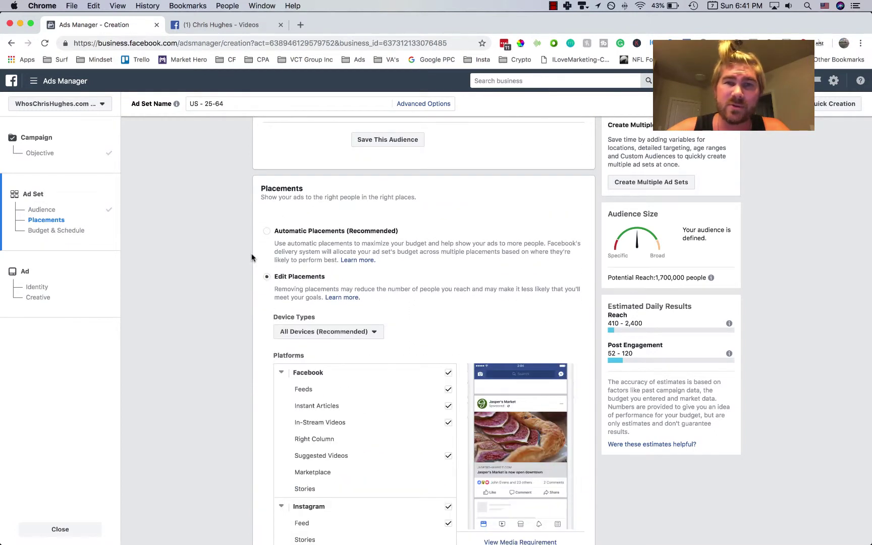
scroll(252, 258, "down", 1)
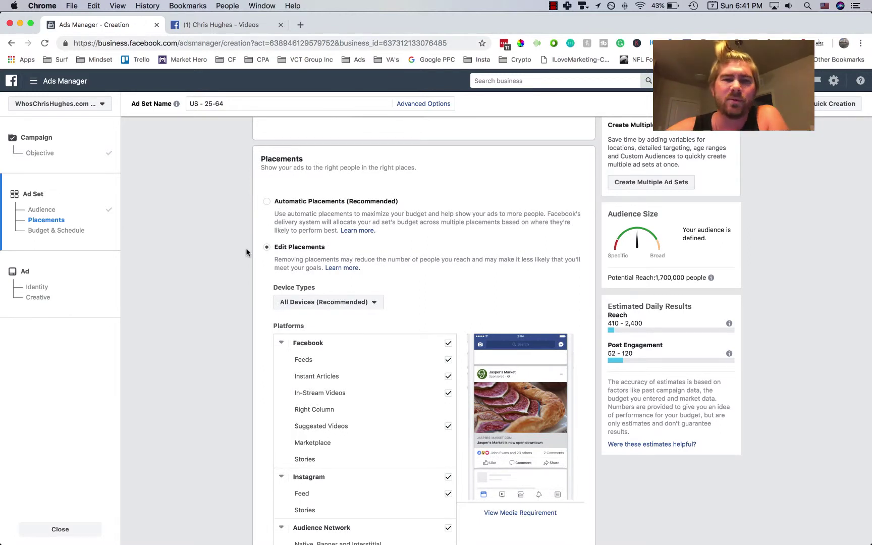
scroll(247, 253, "down", 1)
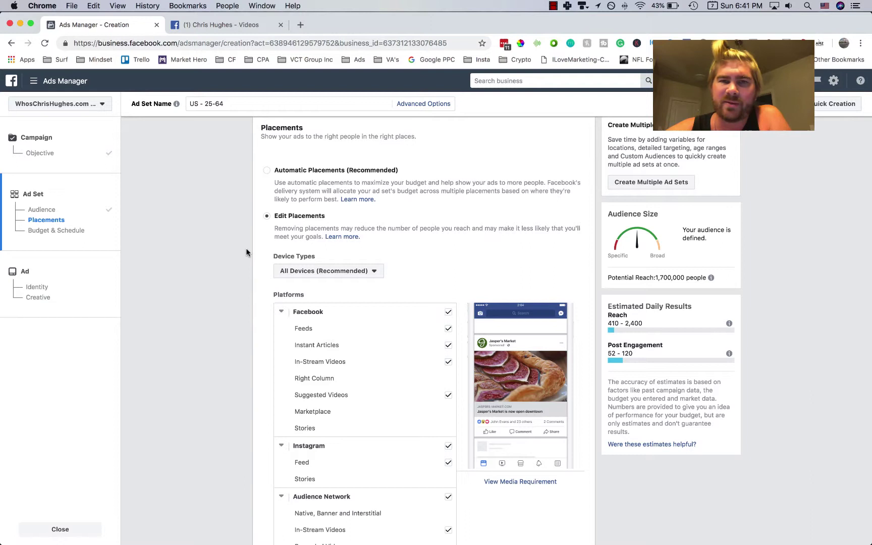
scroll(246, 253, "down", 1)
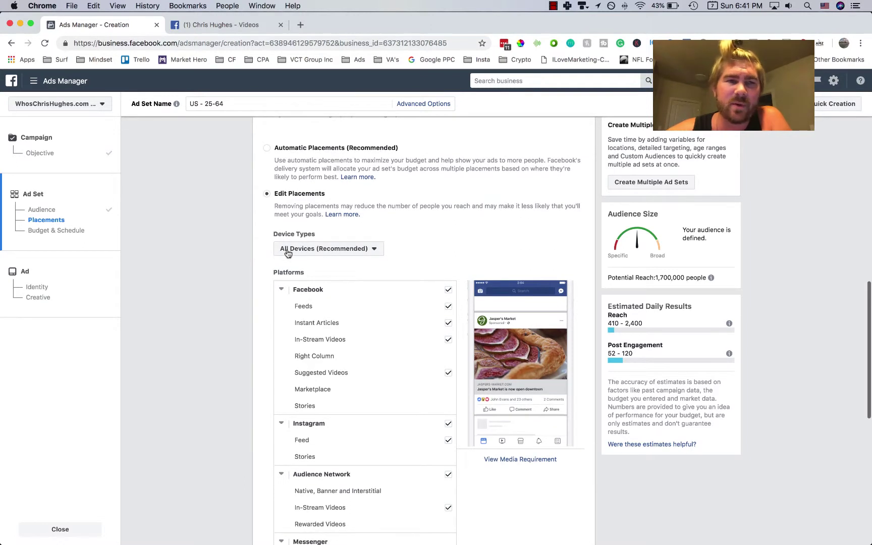
left_click(308, 248)
left_click(303, 279)
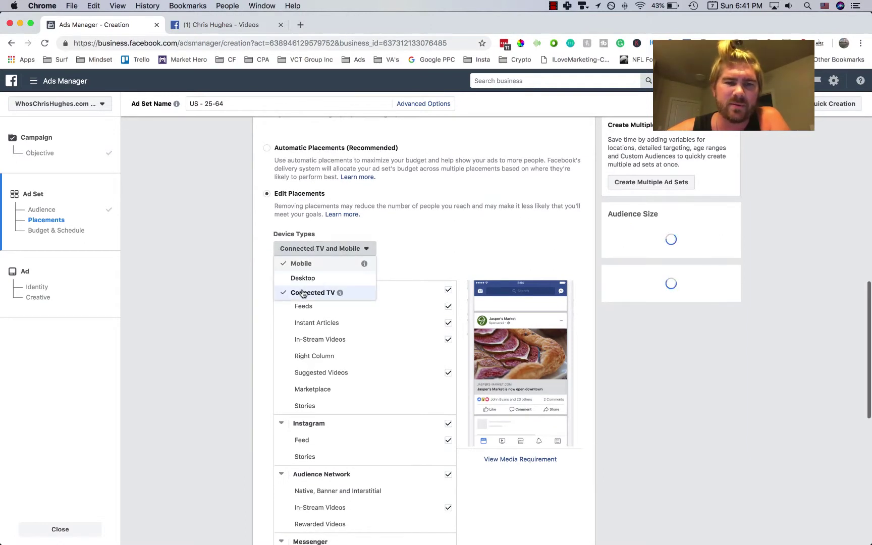
left_click(312, 292)
left_click(237, 283)
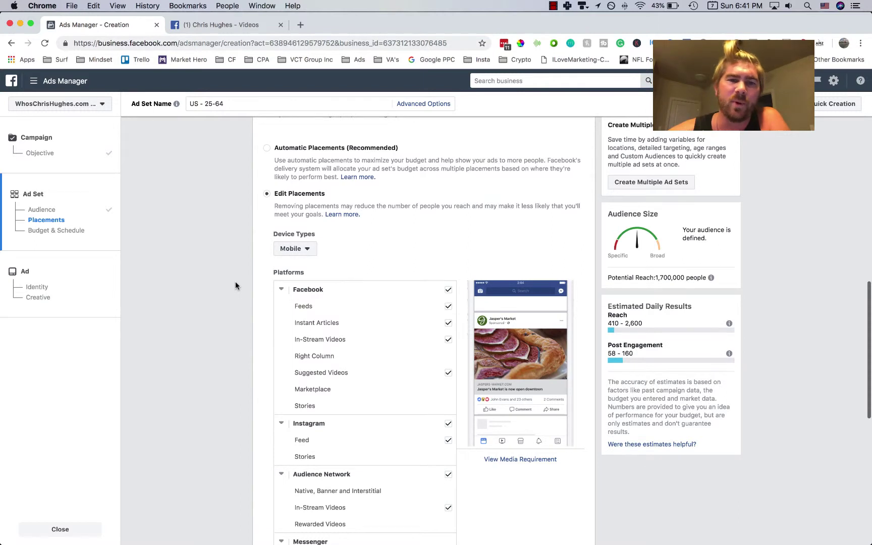
left_click(302, 250)
left_click(259, 260)
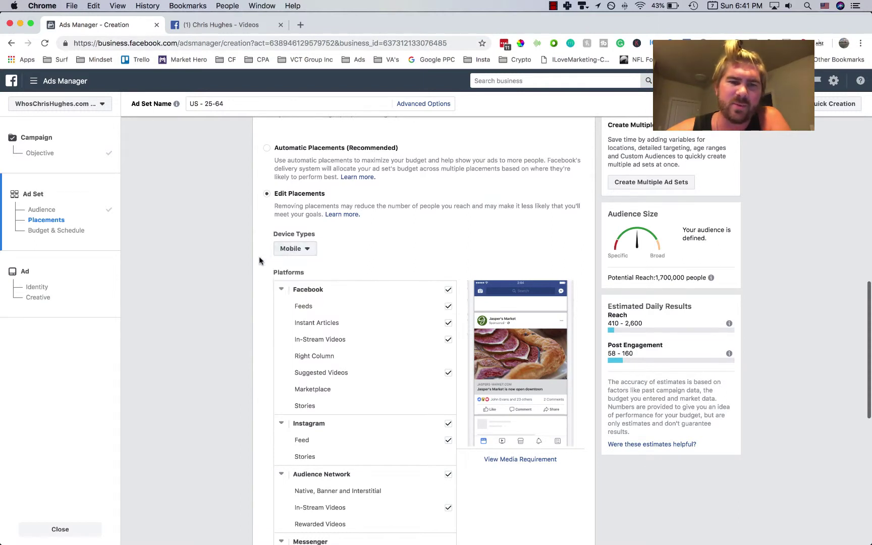
Remove Instant Articles, In-Stream, Suggested Videos, Instagram and Audience Network, keeping Facebook Feeds
scroll(251, 300, "down", 3)
left_click(448, 252)
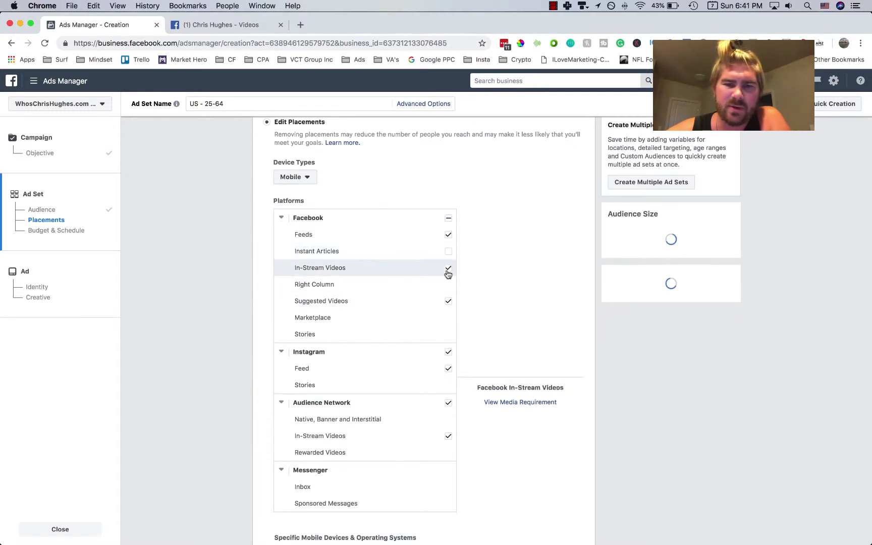
left_click(448, 268)
left_click(448, 302)
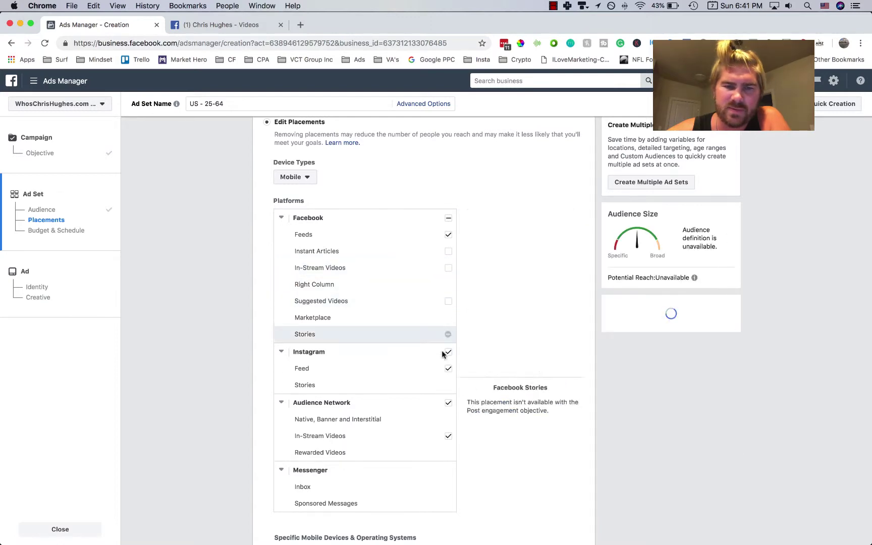
left_click(447, 352)
left_click(448, 403)
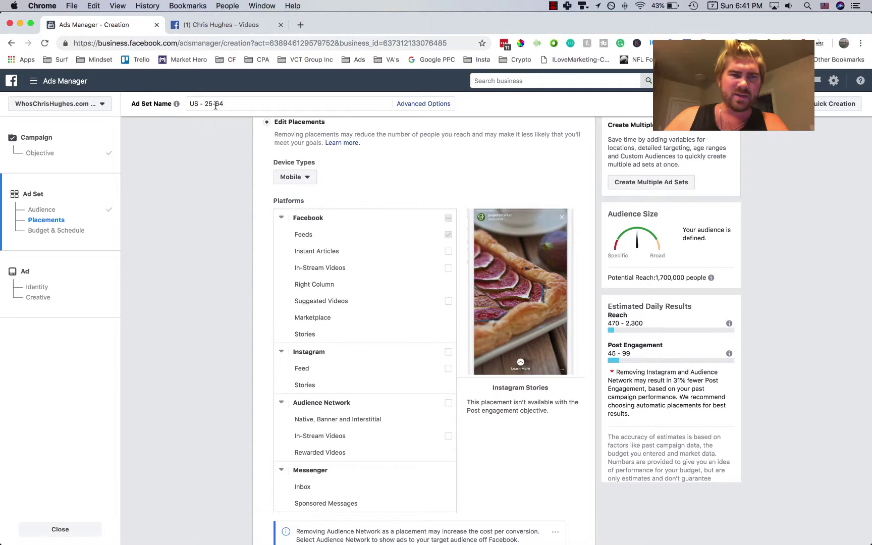
left_click(233, 105)
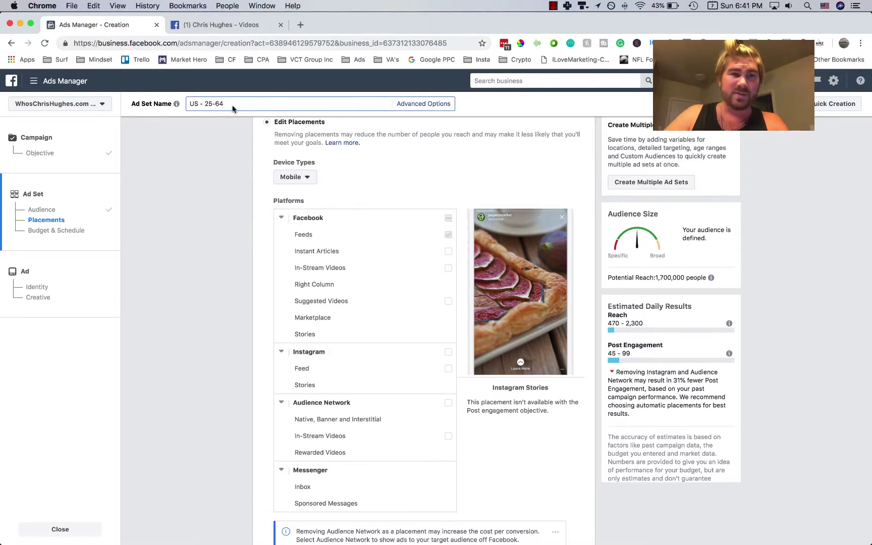
scroll(213, 198, "down", 8)
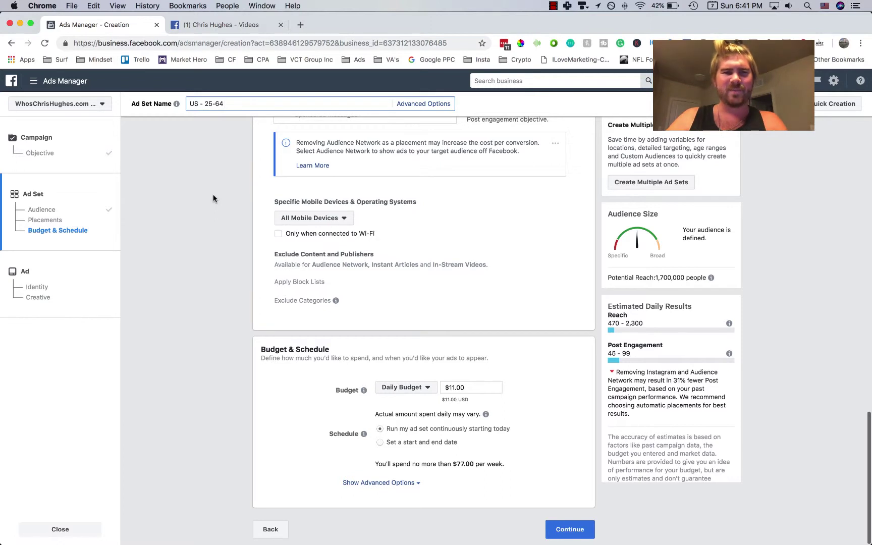
Tick 'Only when connected to Wi-Fi' for mobile device delivery
left_click(279, 235)
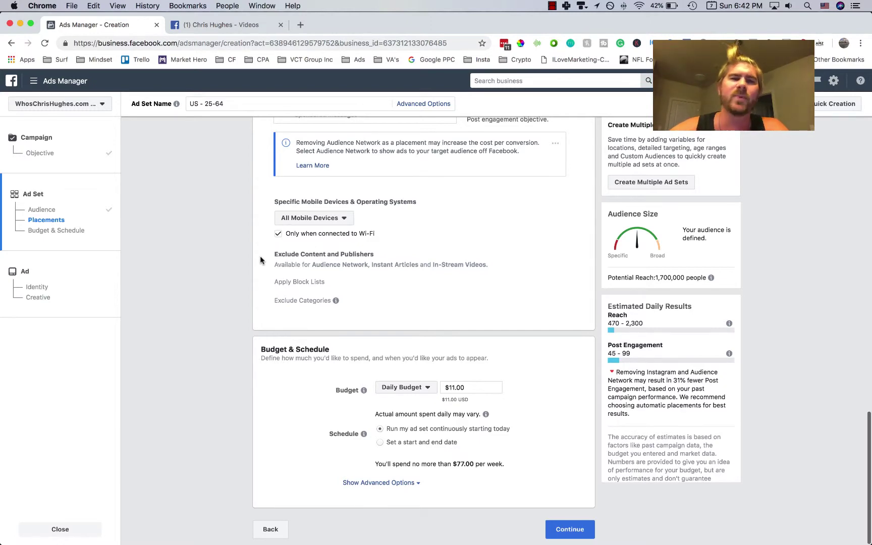
Append ' - LAL 50% Feel Weird Advertising - Video For Being Deliberate' to the ad set name
scroll(261, 260, "up", 15)
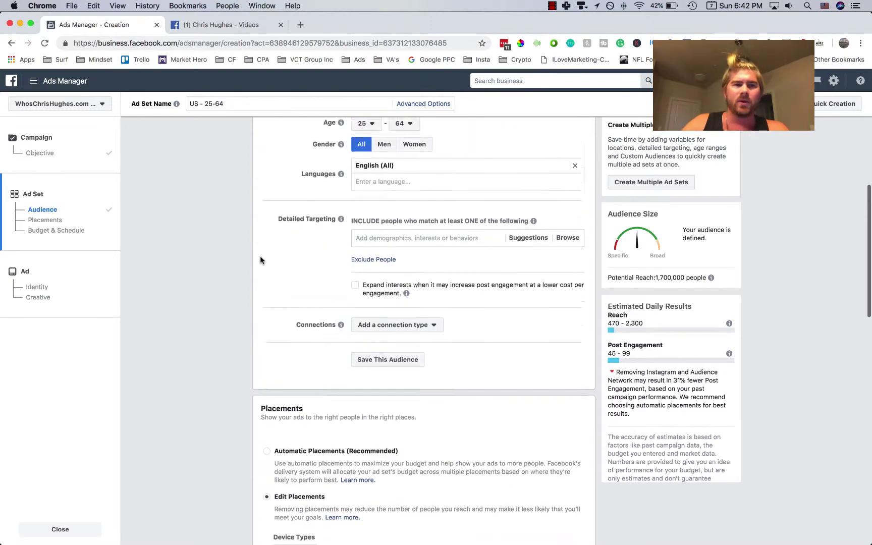
left_click(228, 98)
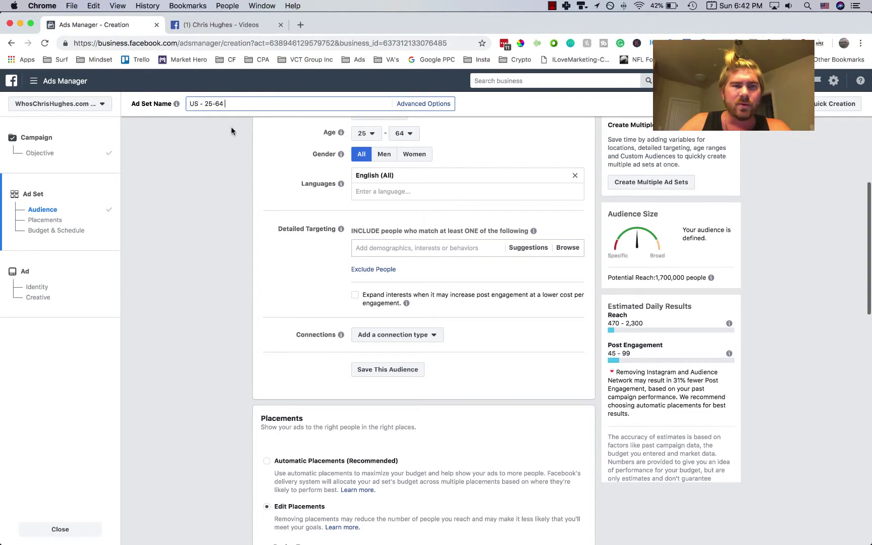
type("-")
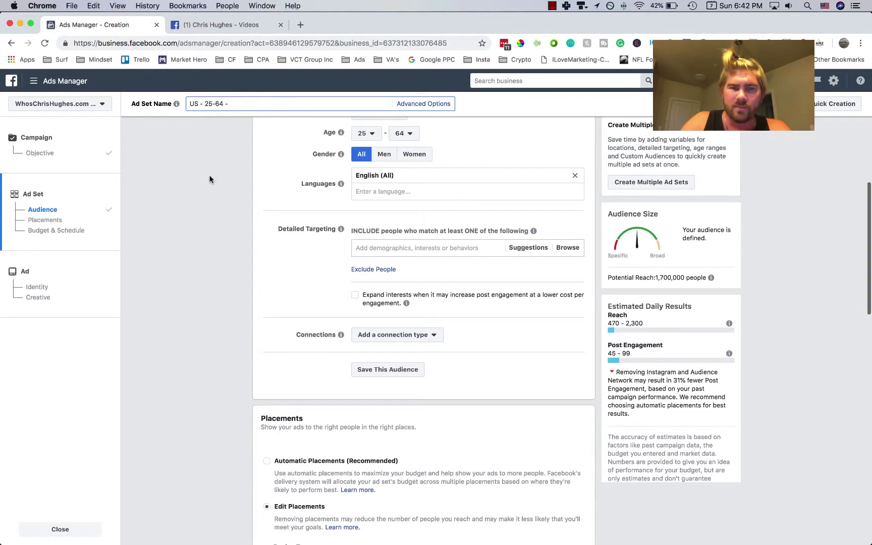
scroll(232, 250, "up", 5)
type("LAL")
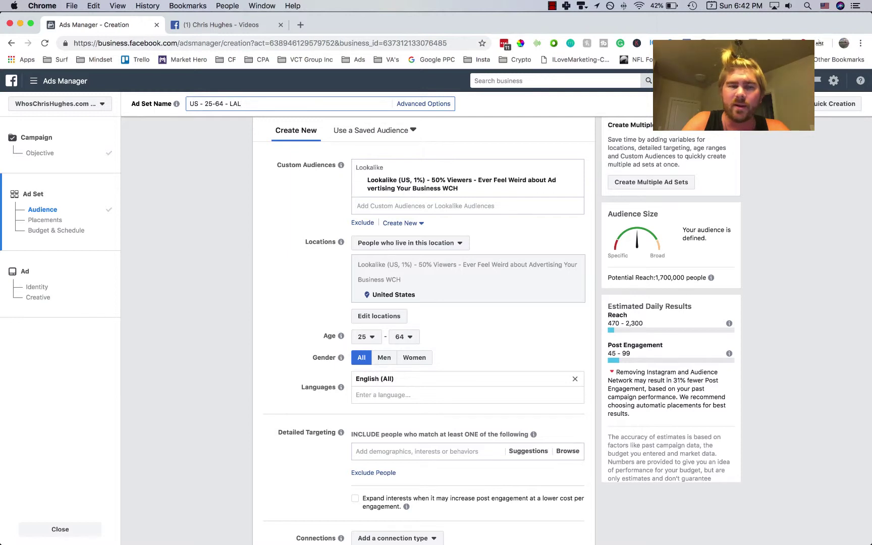
type(" 50% Feel")
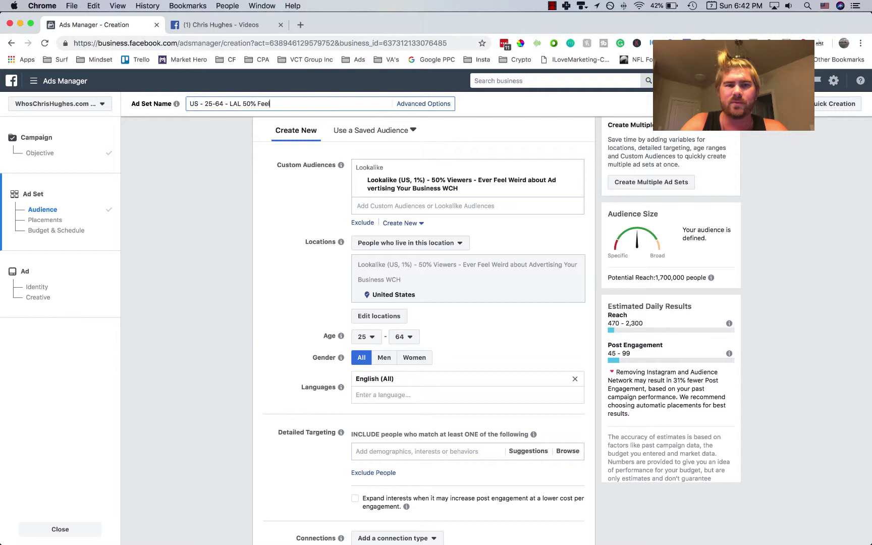
type(" Weird Advertising - Video For")
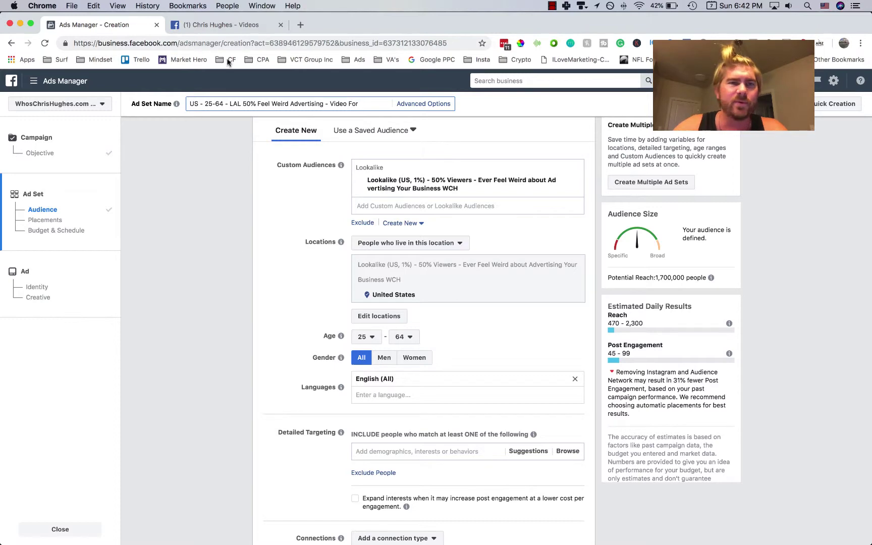
left_click(189, 24)
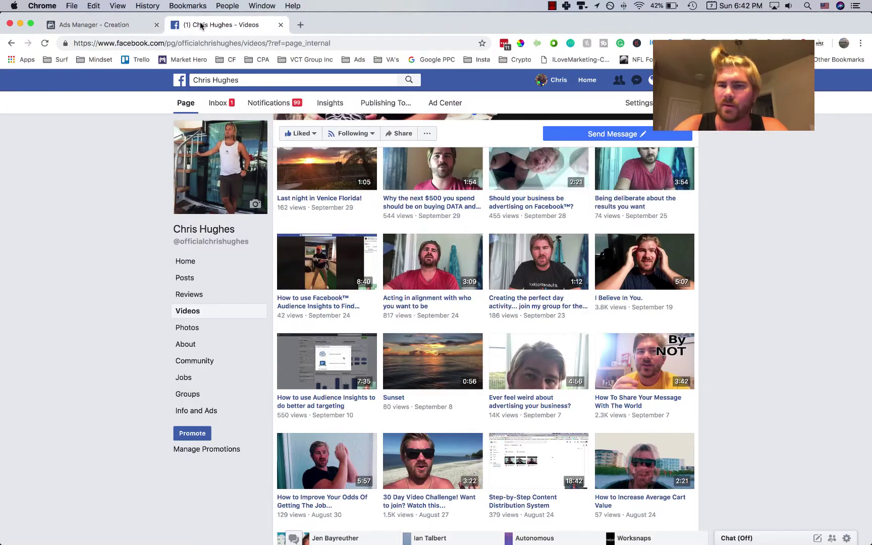
left_click(129, 27)
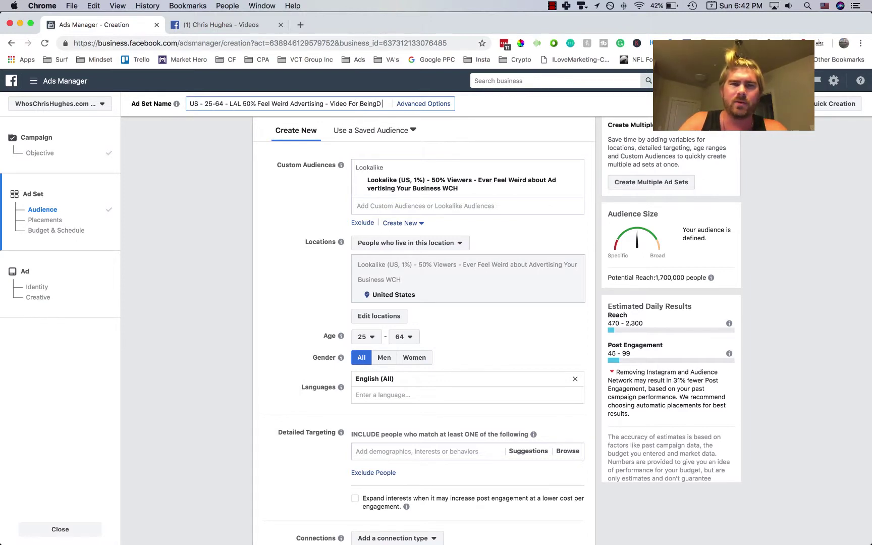
type("iberate")
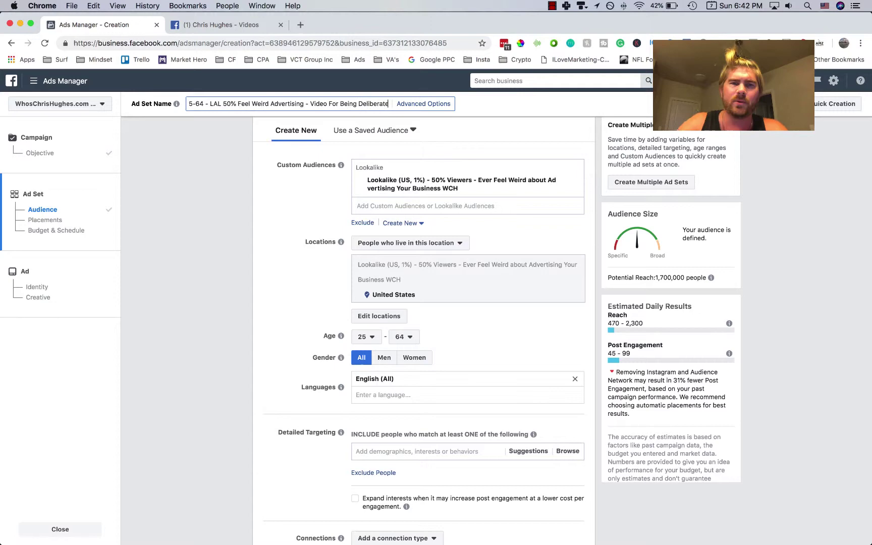
left_click(187, 234)
scroll(187, 233, "down", 3)
Lower the daily budget to $2.00
scroll(187, 233, "down", 15)
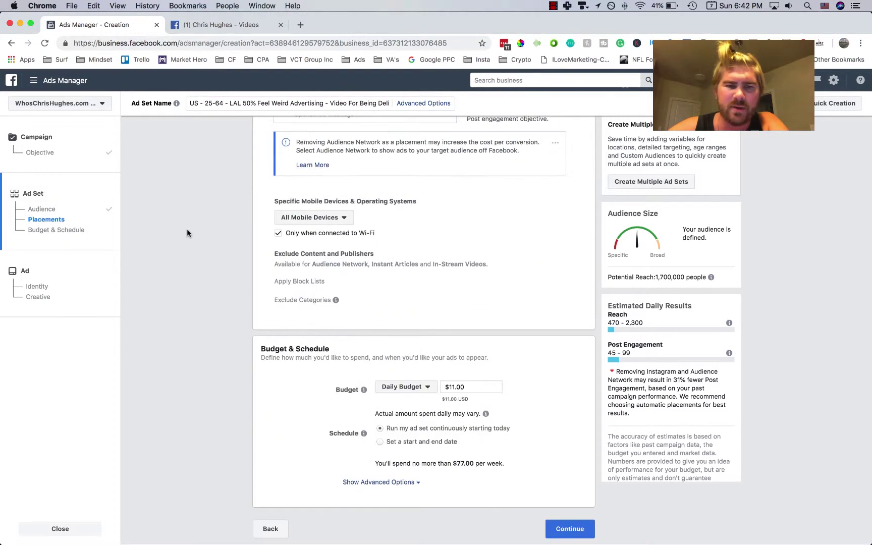
left_click(454, 388)
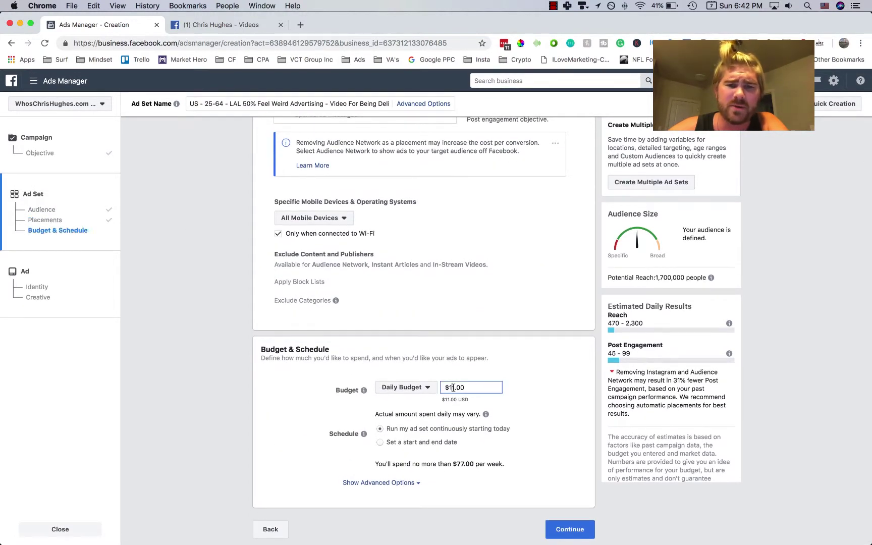
key("BackSpace")
key("BackSpace")
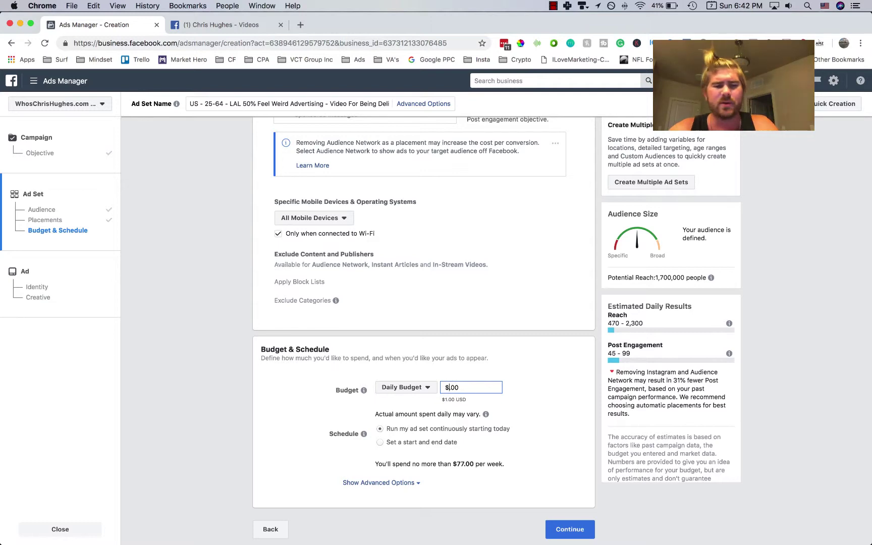
type("2")
left_click(548, 381)
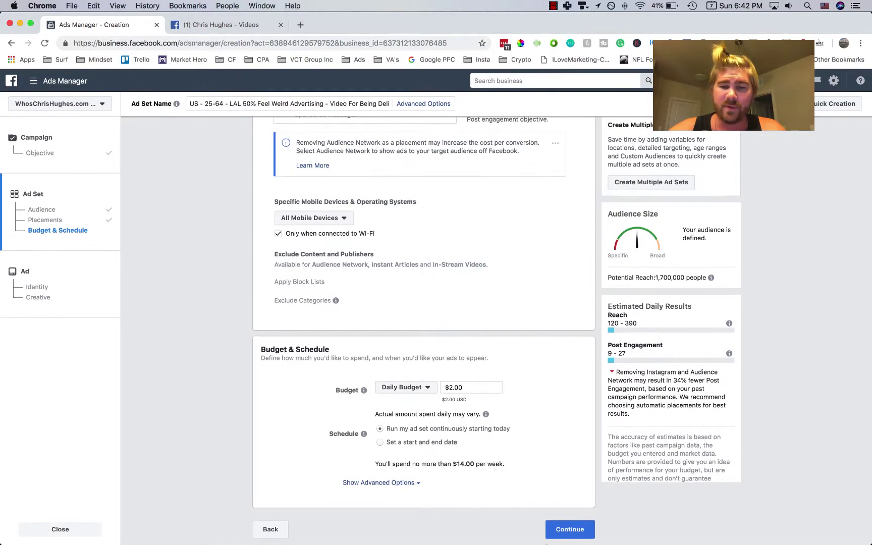
Continue to the ad and select the existing post 'Being deliberate about the results you want'
left_click(568, 529)
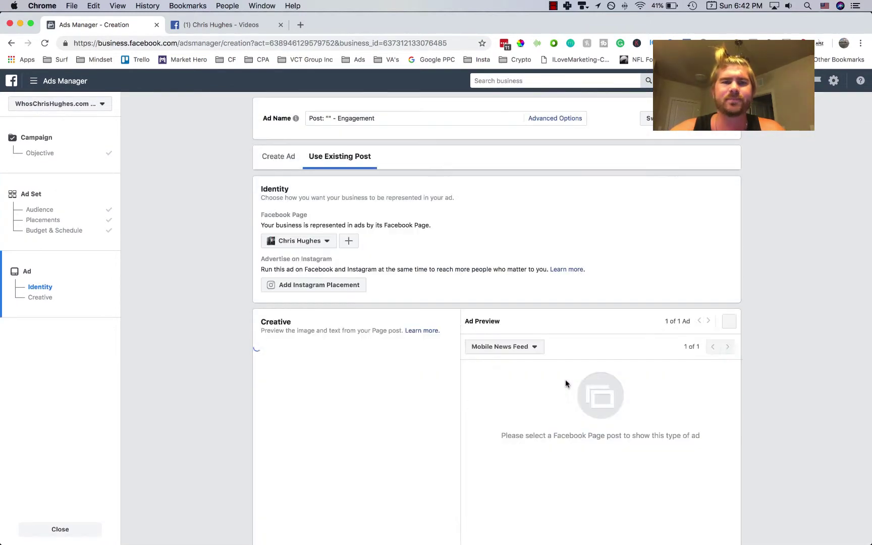
scroll(227, 178, "down", 2)
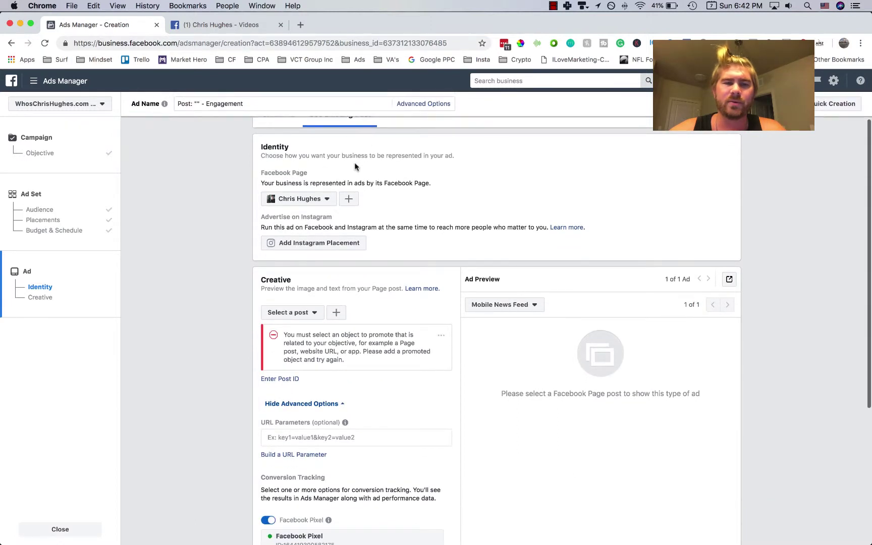
scroll(356, 167, "up", 1)
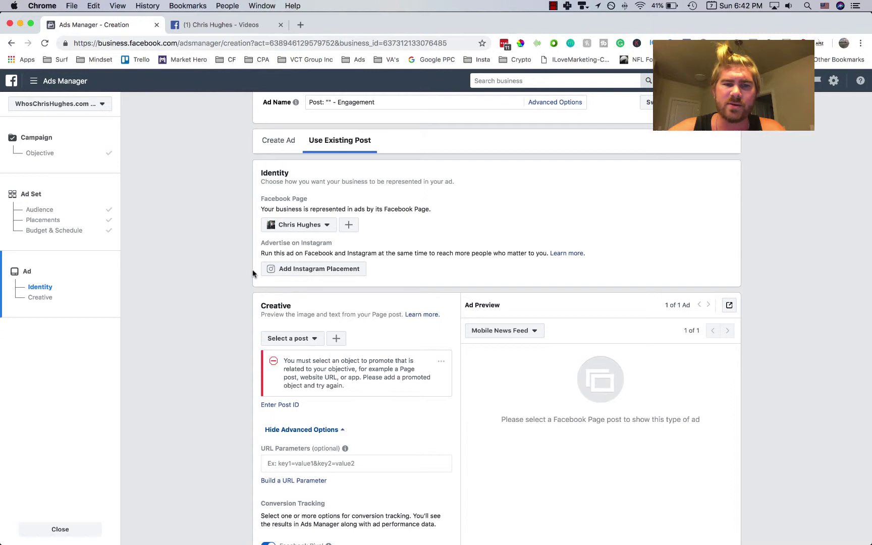
scroll(253, 273, "down", 2)
scroll(250, 271, "up", 1)
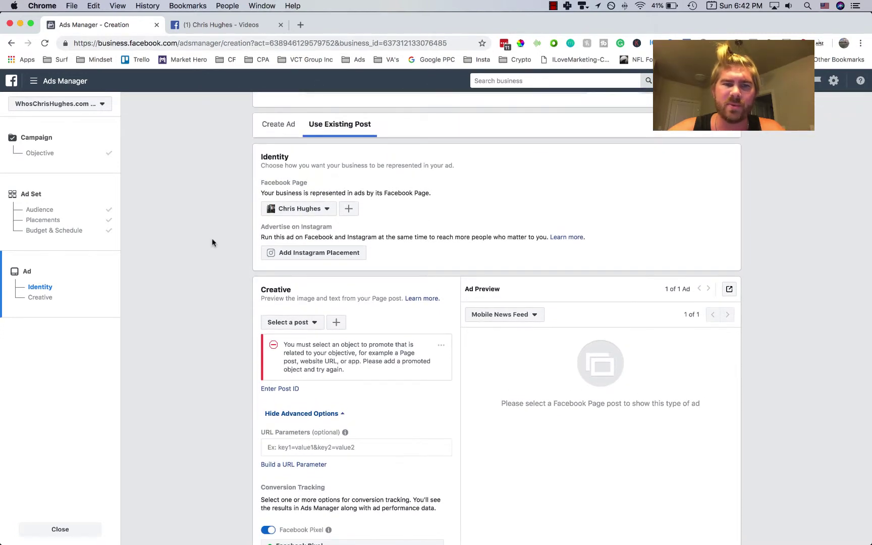
scroll(212, 243, "down", 1)
left_click(287, 287)
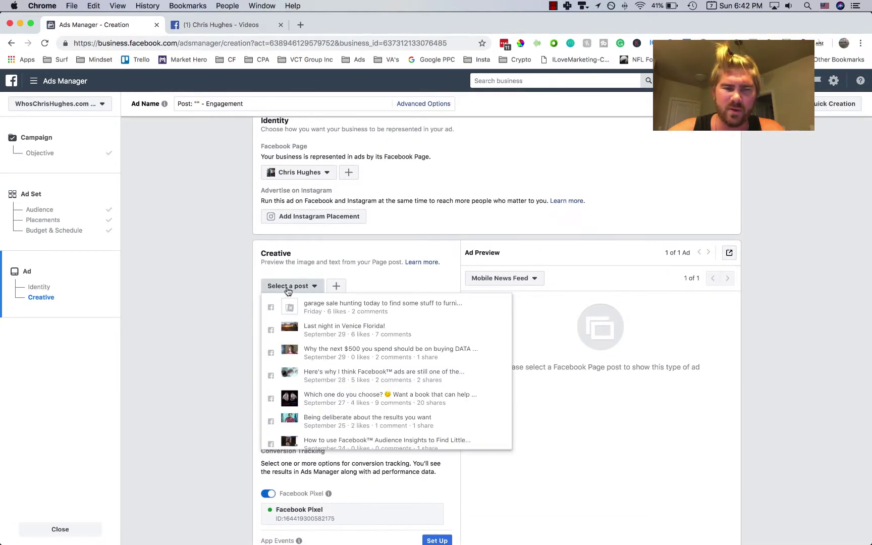
scroll(376, 347, "down", 3)
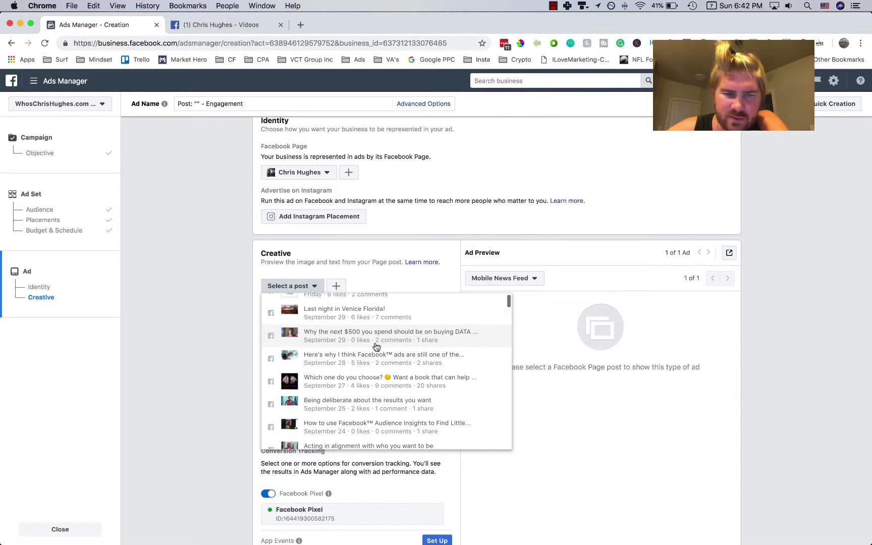
left_click(358, 346)
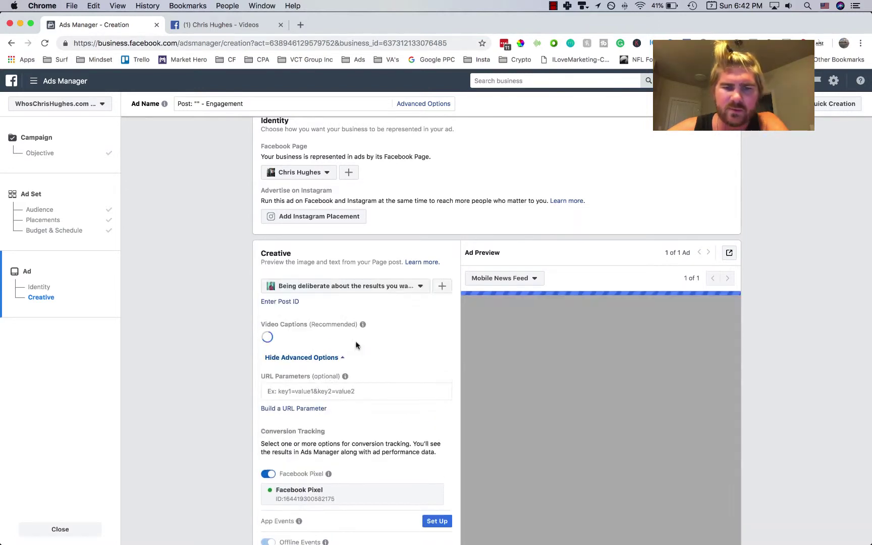
scroll(184, 276, "down", 1)
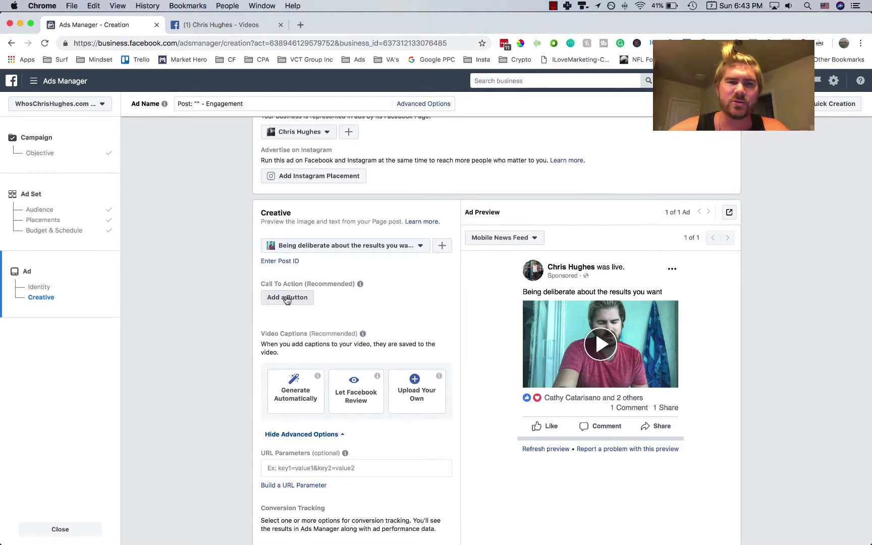
Add a Send Message call-to-action button and update the post
left_click(287, 299)
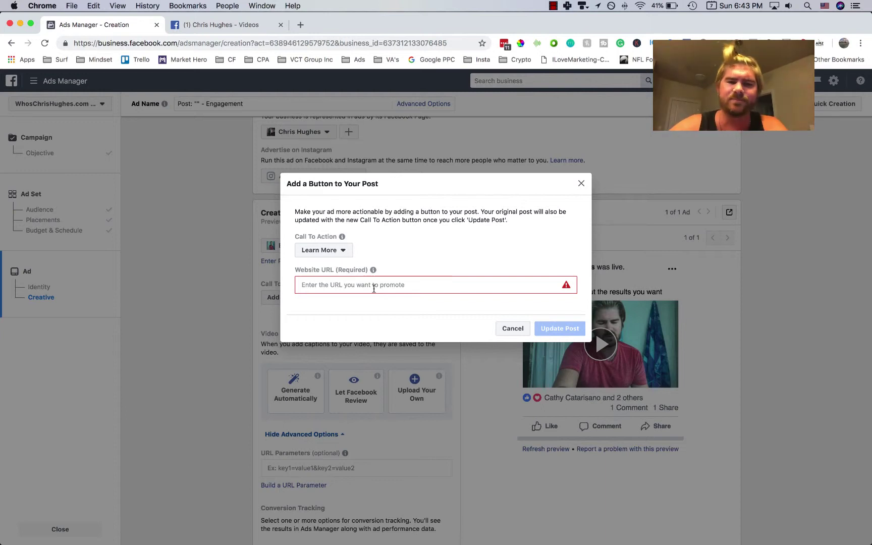
left_click(343, 251)
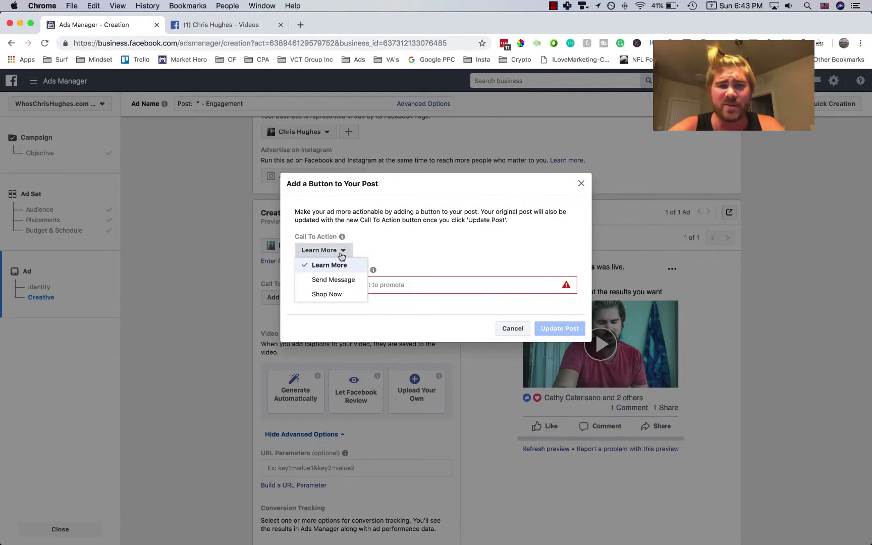
left_click(349, 283)
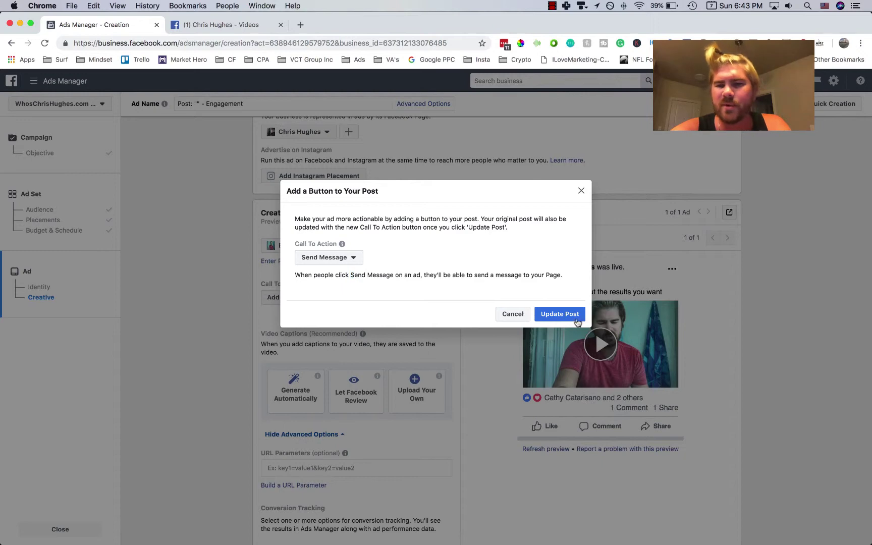
left_click(560, 313)
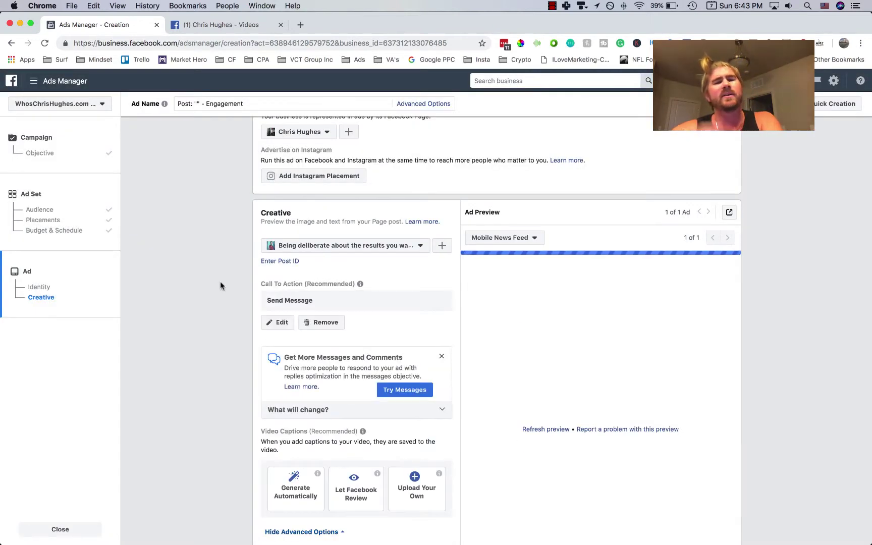
Auto-generate captions for the ad's video and save them to the video
scroll(220, 282, "down", 1)
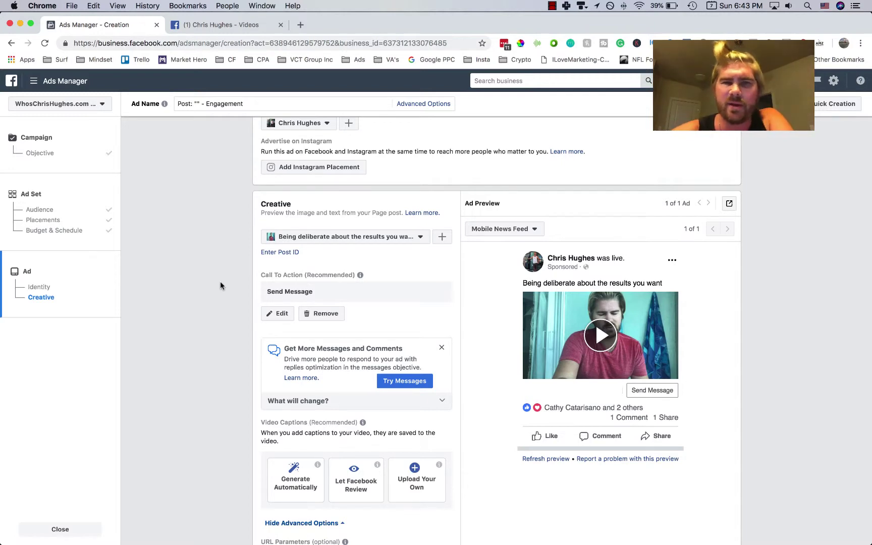
scroll(220, 286, "down", 5)
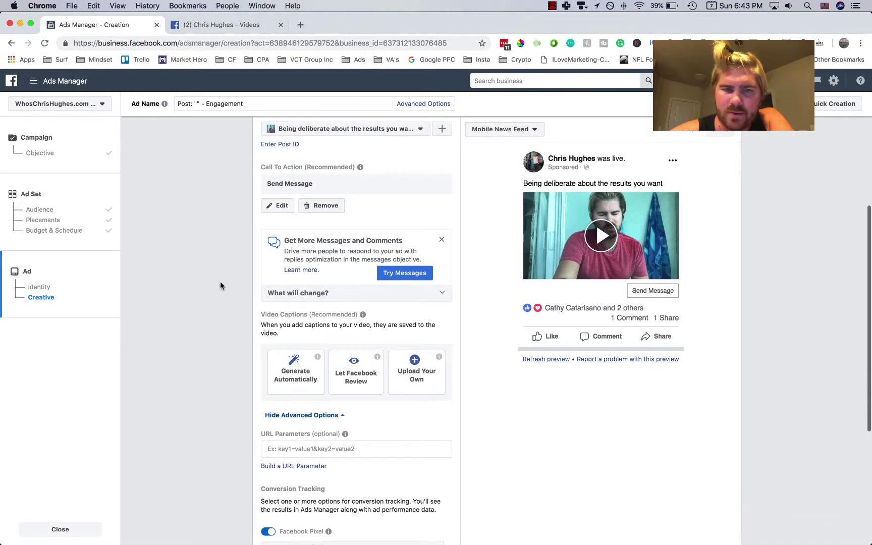
scroll(220, 285, "down", 1)
left_click(295, 341)
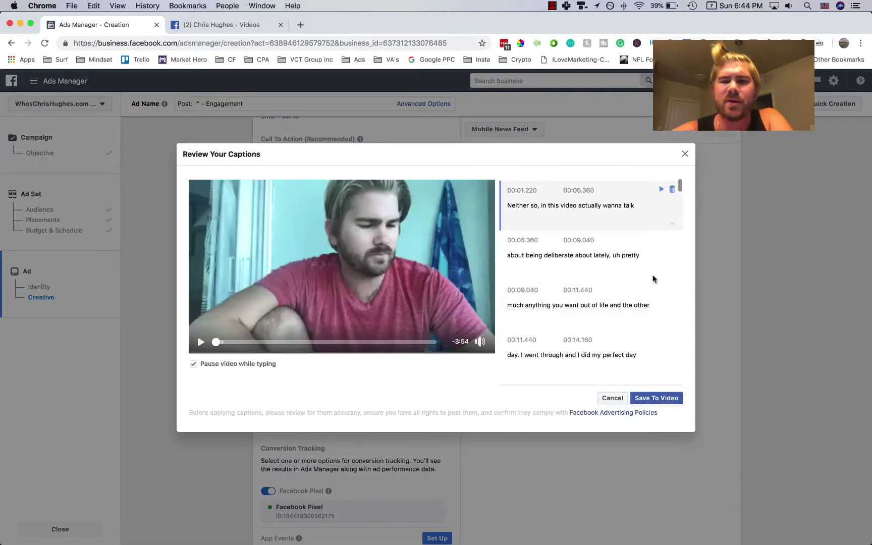
left_click(656, 401)
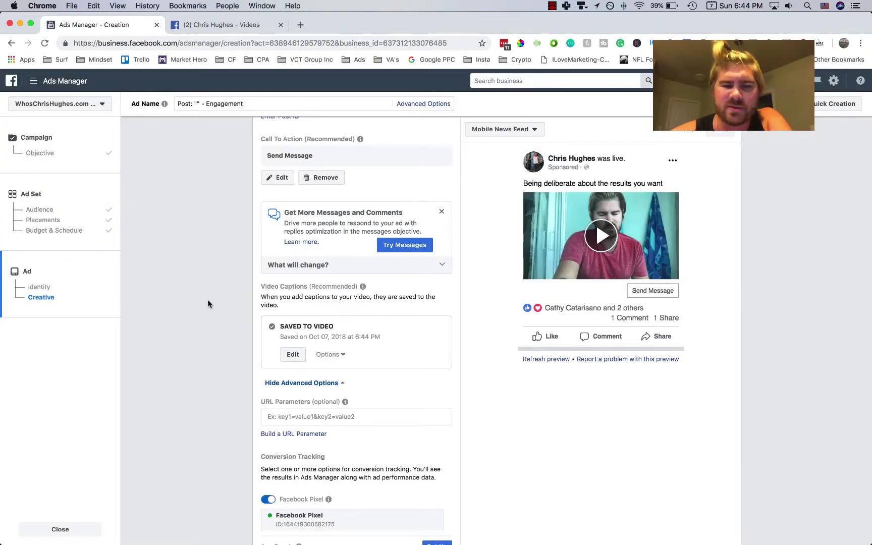
scroll(208, 304, "down", 5)
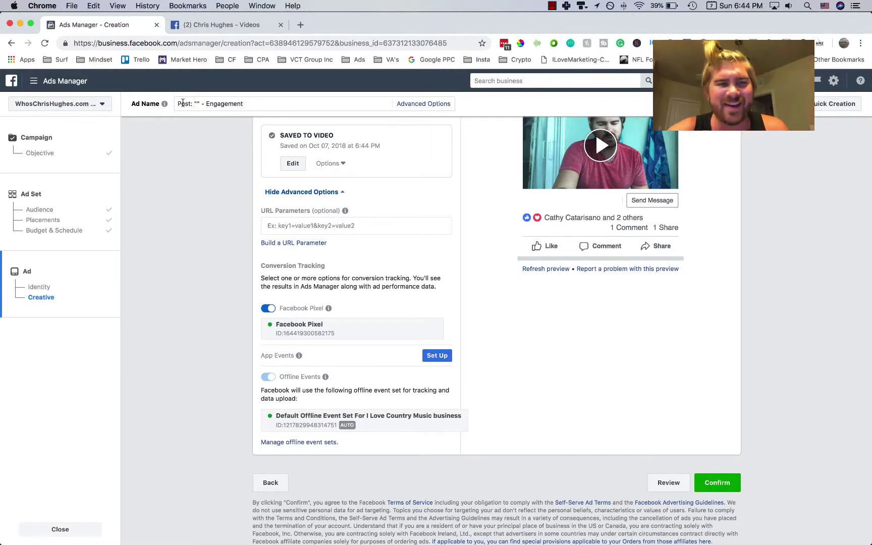
Rename the ad to 'Being Deliberate About What You Want Mobile' and confirm it
triple_click(193, 104)
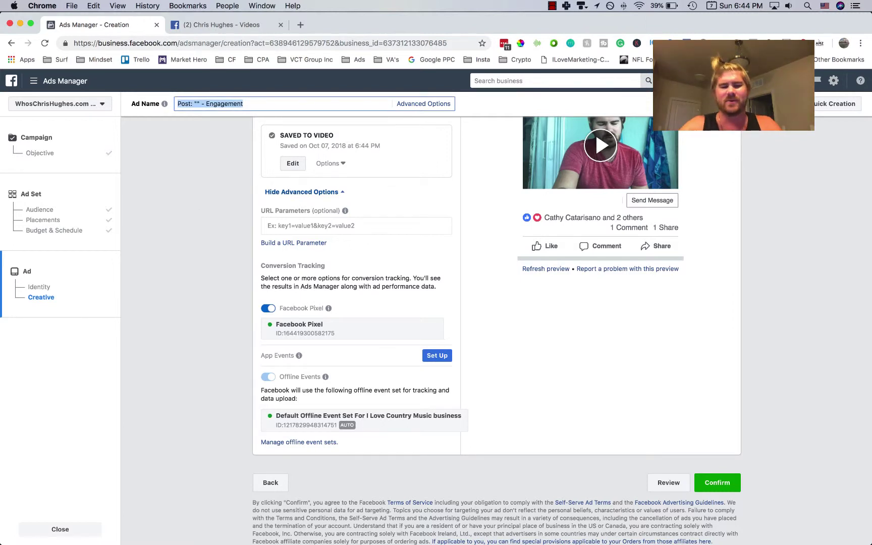
type("Being Deliberate About What You Want Mobile")
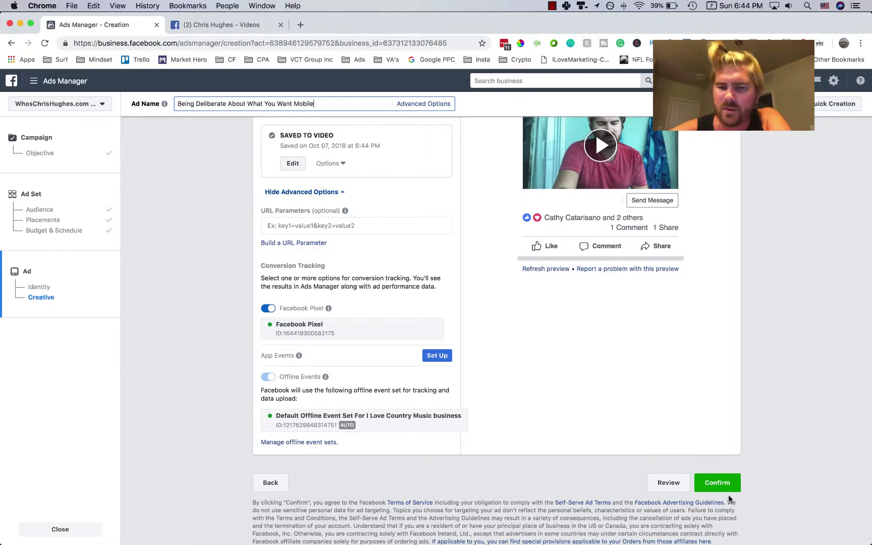
left_click(718, 484)
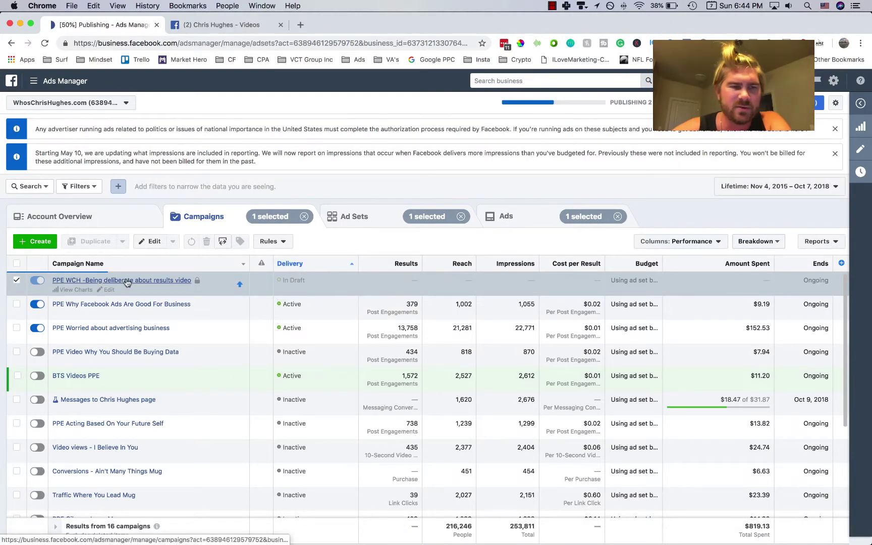
Duplicate the new campaign's ad set into the original campaign
left_click(99, 281)
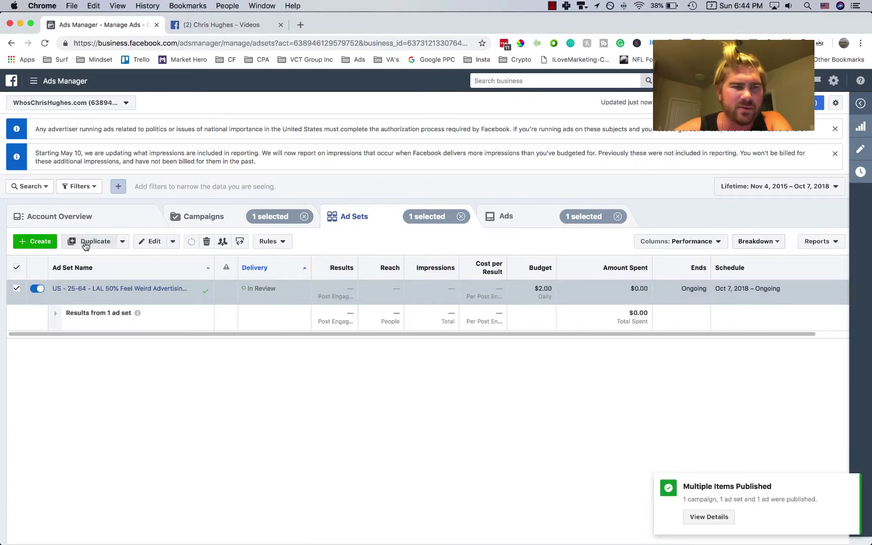
left_click(86, 244)
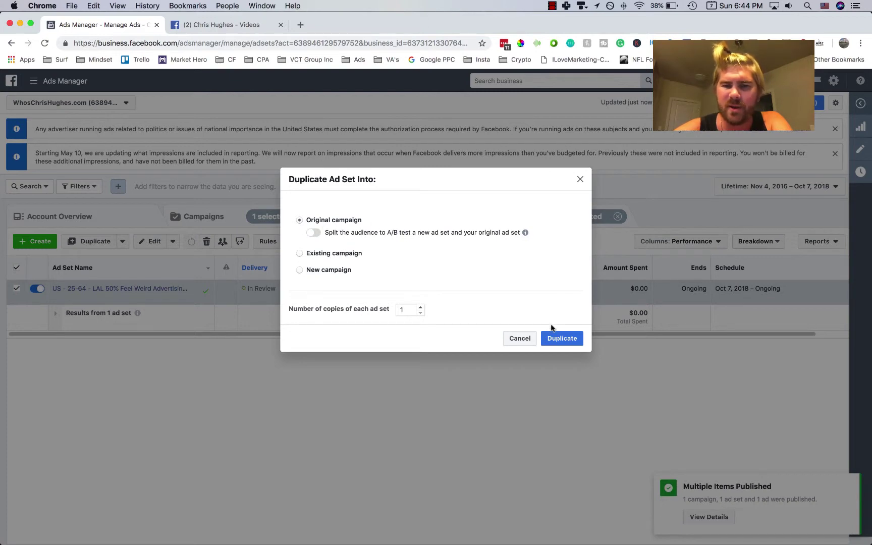
left_click(560, 337)
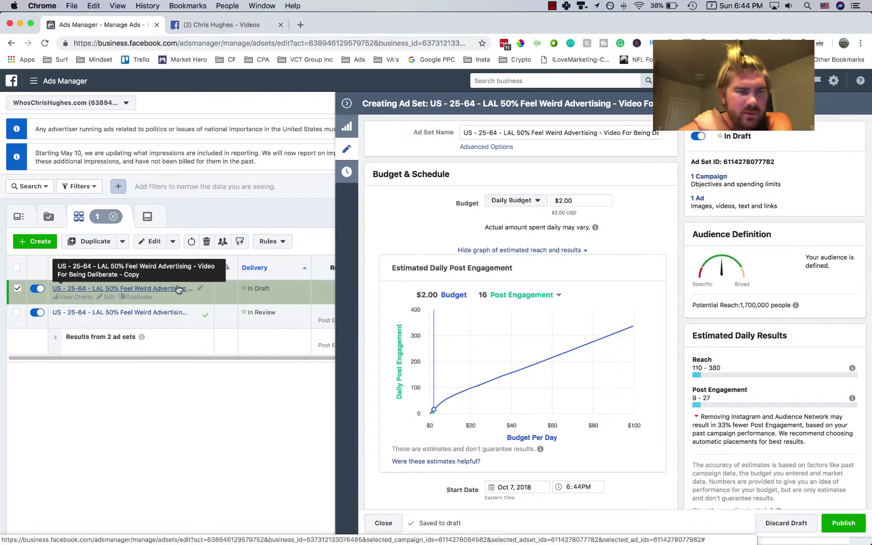
Change the copied ad set's name so it ends in 'Desktop' instead of 'Copy'
left_click(660, 135)
left_click_drag(662, 136, 674, 136)
type("Desktop")
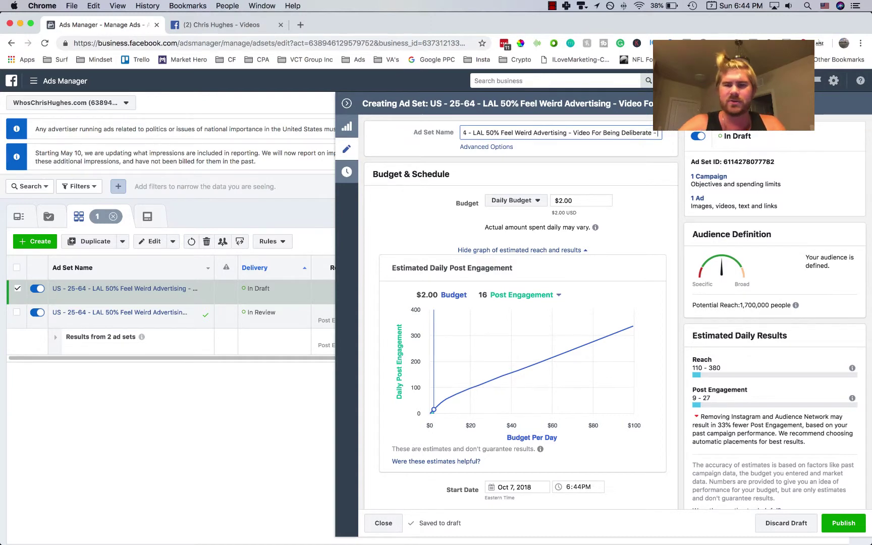
scroll(684, 229, "down", 2)
right_click(689, 252)
left_click(663, 193)
Set the ad set's device types to Desktop only, removing Mobile
scroll(663, 193, "down", 15)
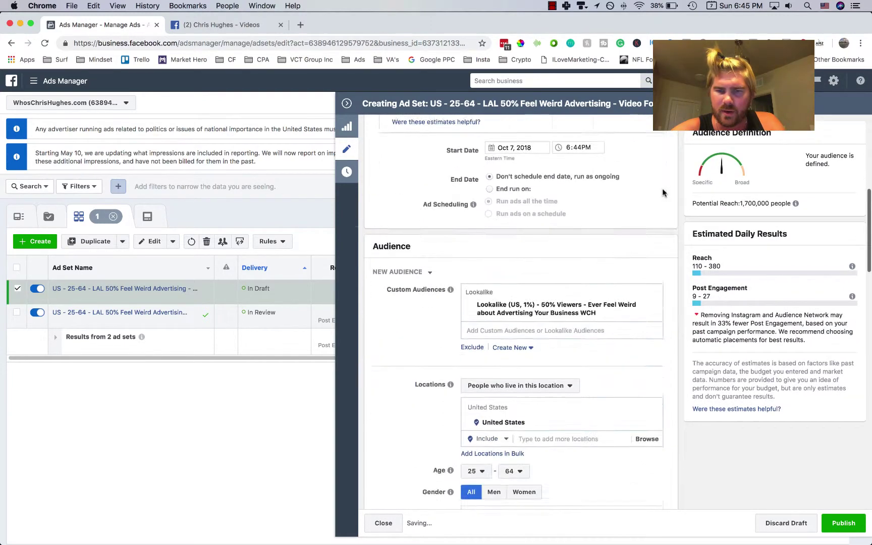
scroll(656, 190, "down", 8)
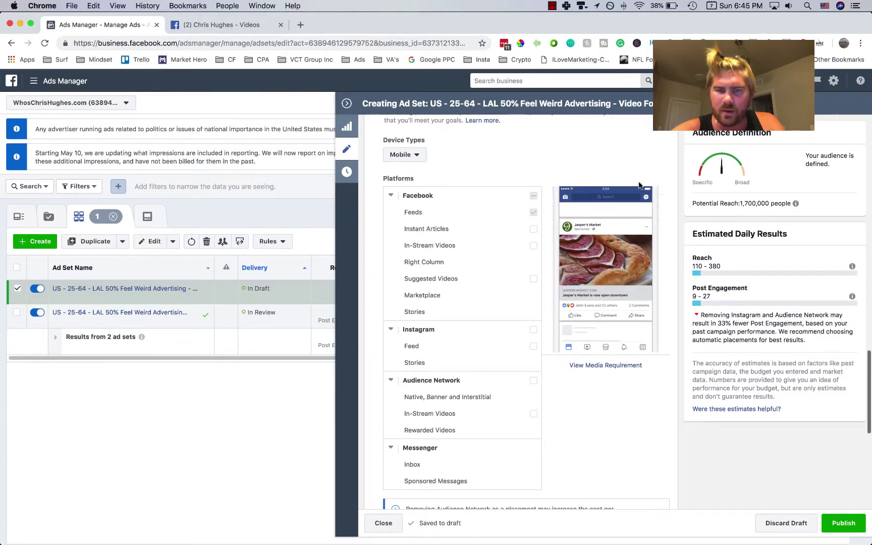
left_click(408, 164)
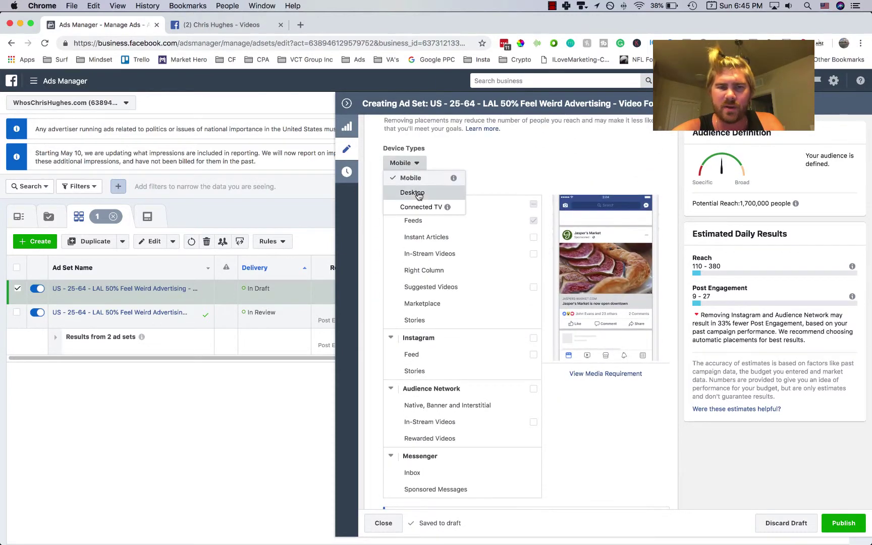
left_click(413, 191)
left_click(414, 165)
left_click(414, 166)
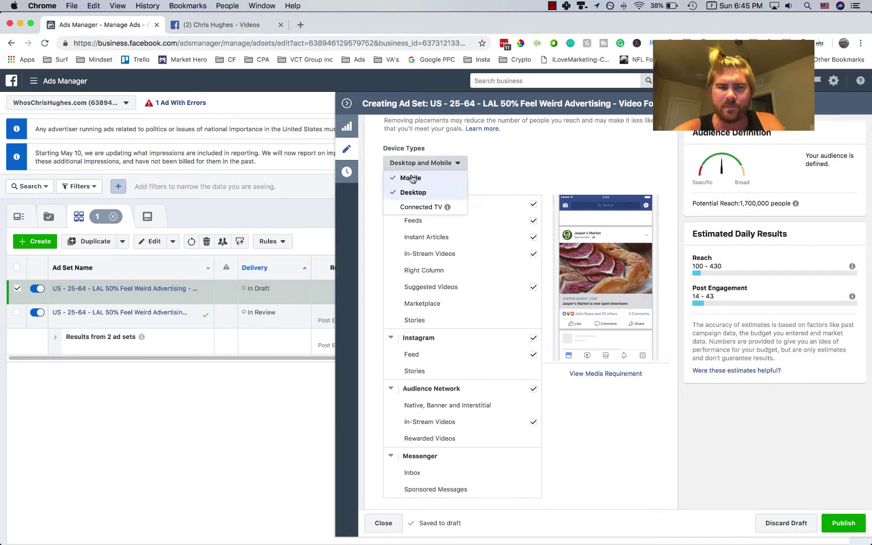
left_click(410, 177)
Exclude Facebook in-stream video and Audience Network placements, then close the editing pane
left_click(381, 195)
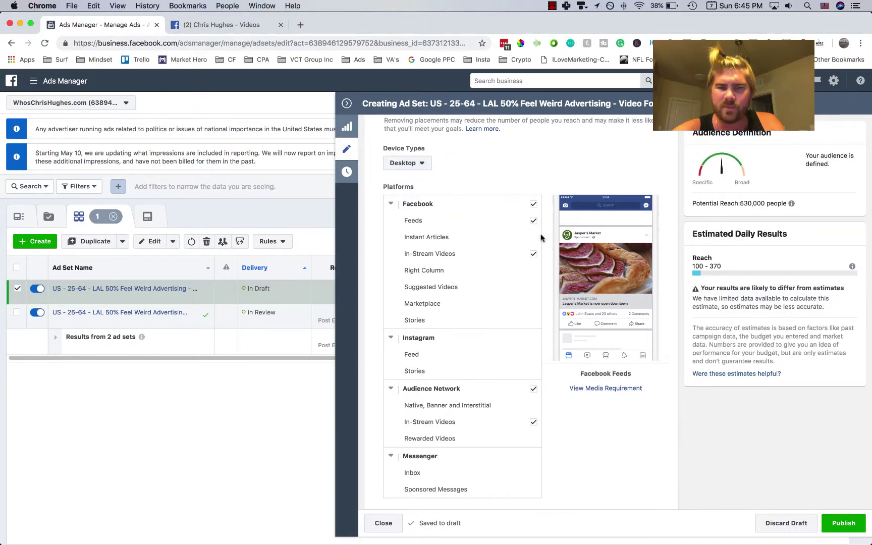
left_click(534, 254)
left_click(534, 389)
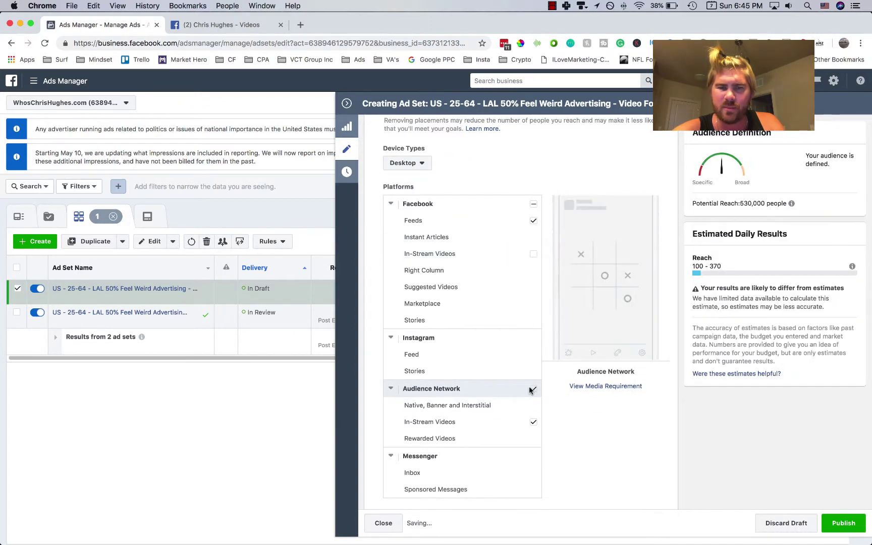
scroll(376, 272, "down", 7)
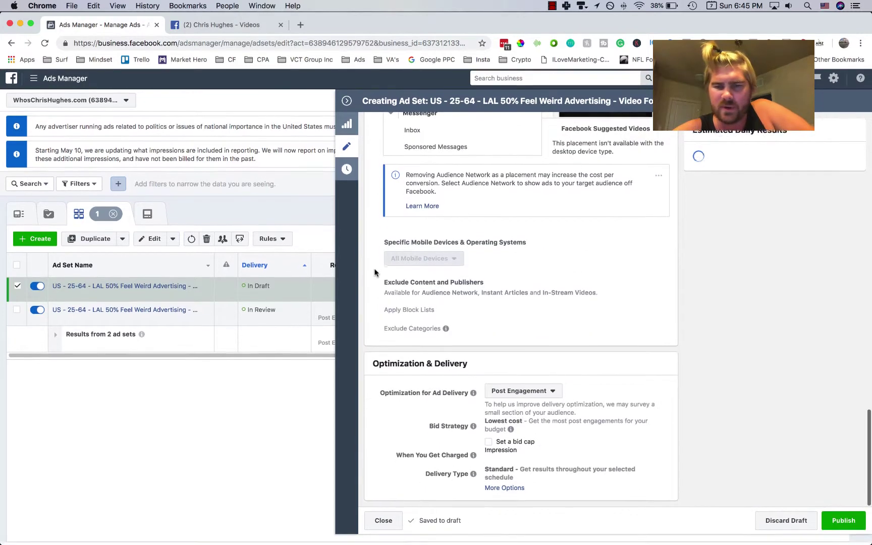
left_click(347, 104)
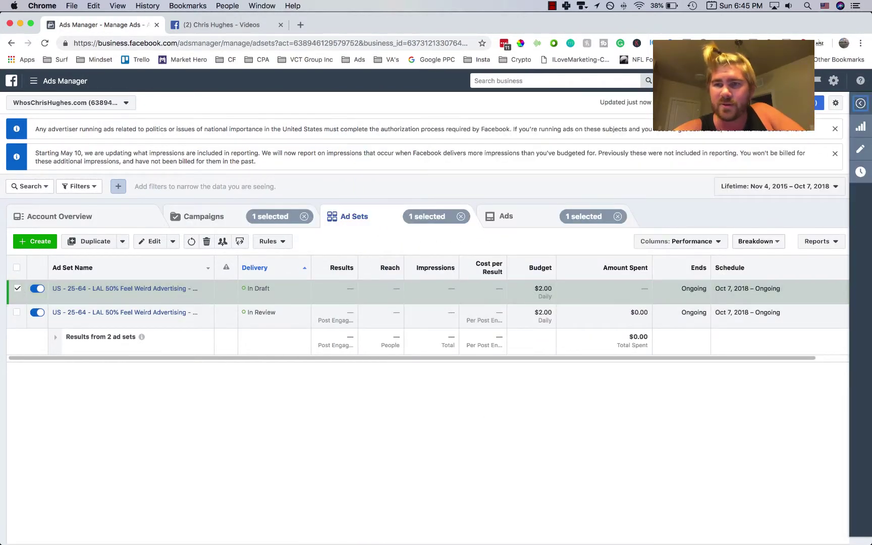
Open Review and Publish to list the pending campaign, ad set and ad changes
left_click(820, 103)
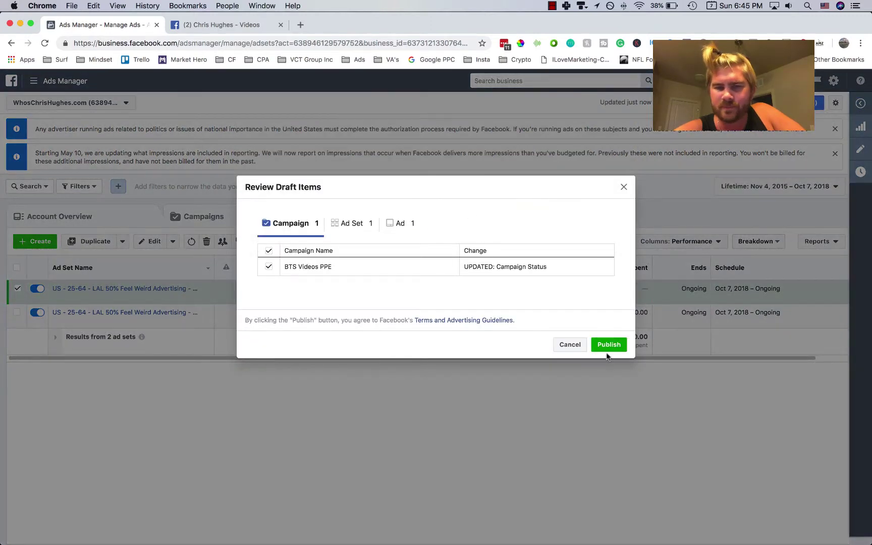